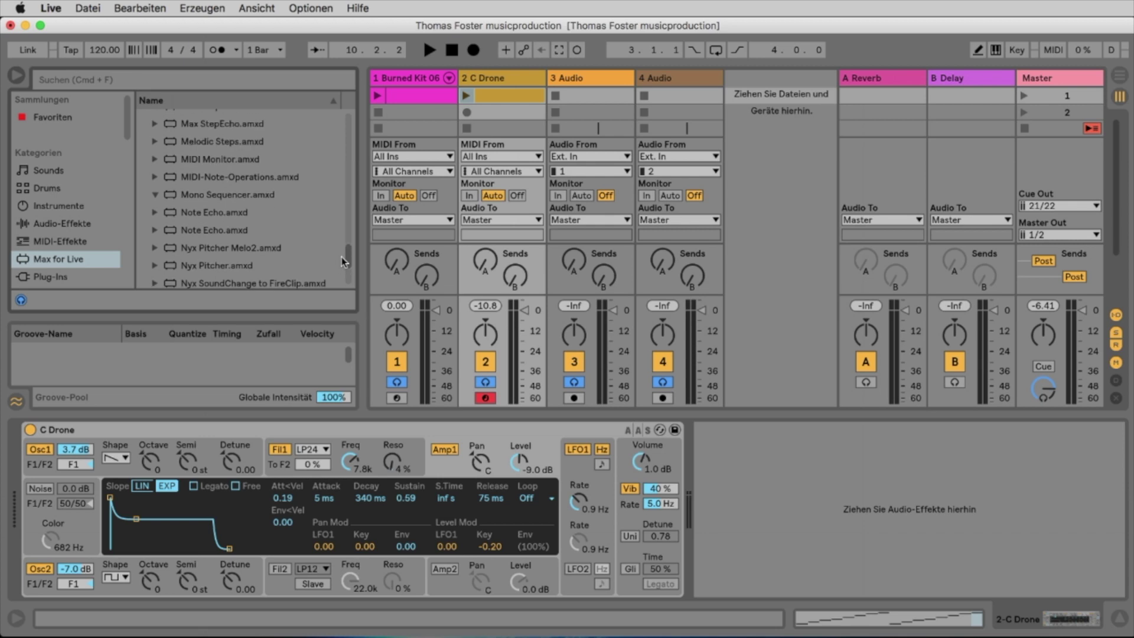
Load MIDI Monitor in front of the C Drone instrument, display its Flow message list and freeze it
left_click_drag(210, 163, 47, 473)
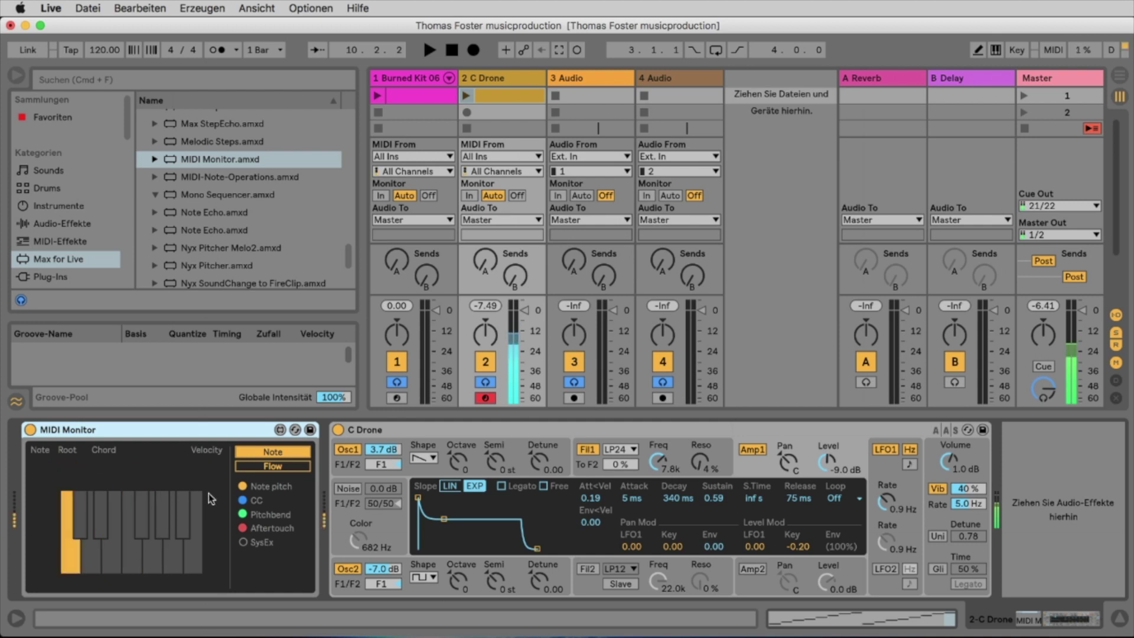
left_click(287, 468)
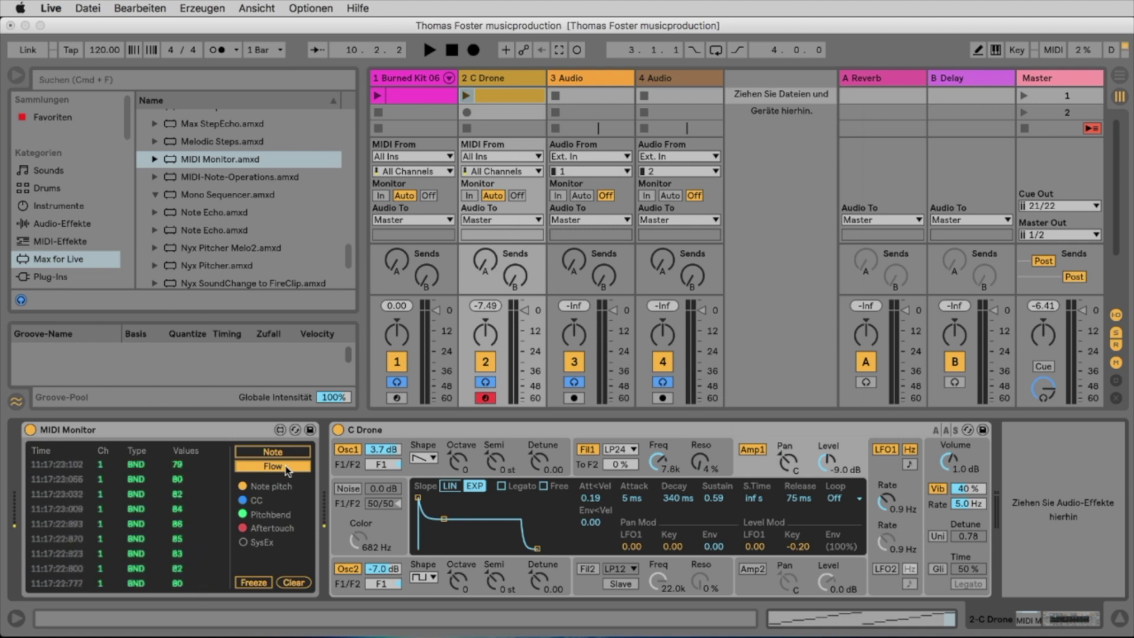
left_click(260, 581)
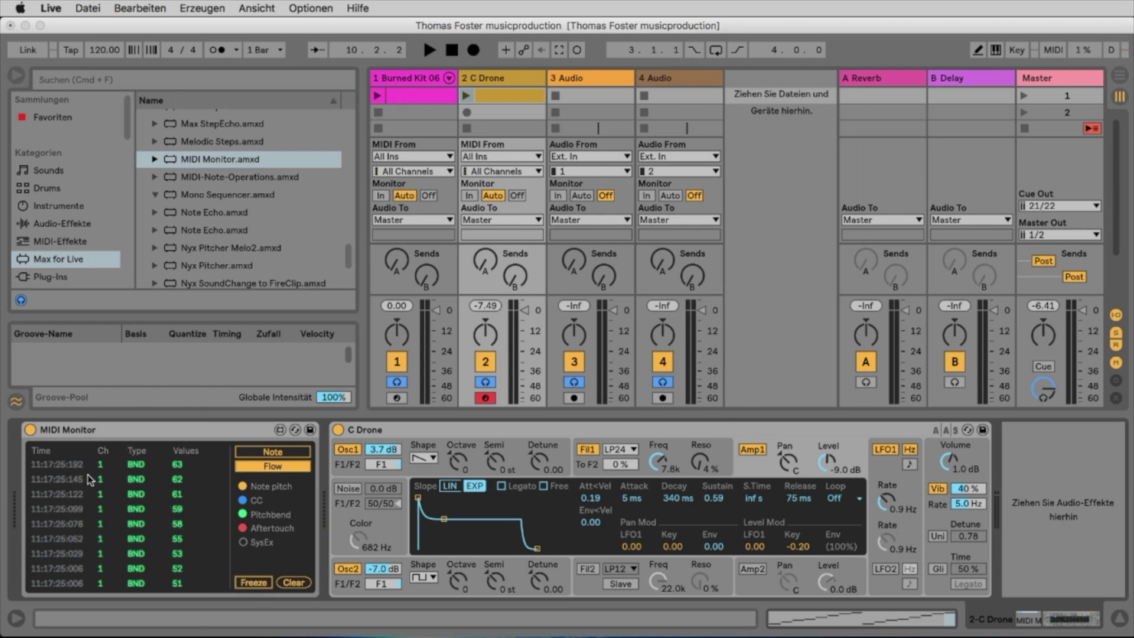
Remove MIDI Monitor from the C Drone track and load Max PitchScaler in front of the instrument
left_click(91, 437)
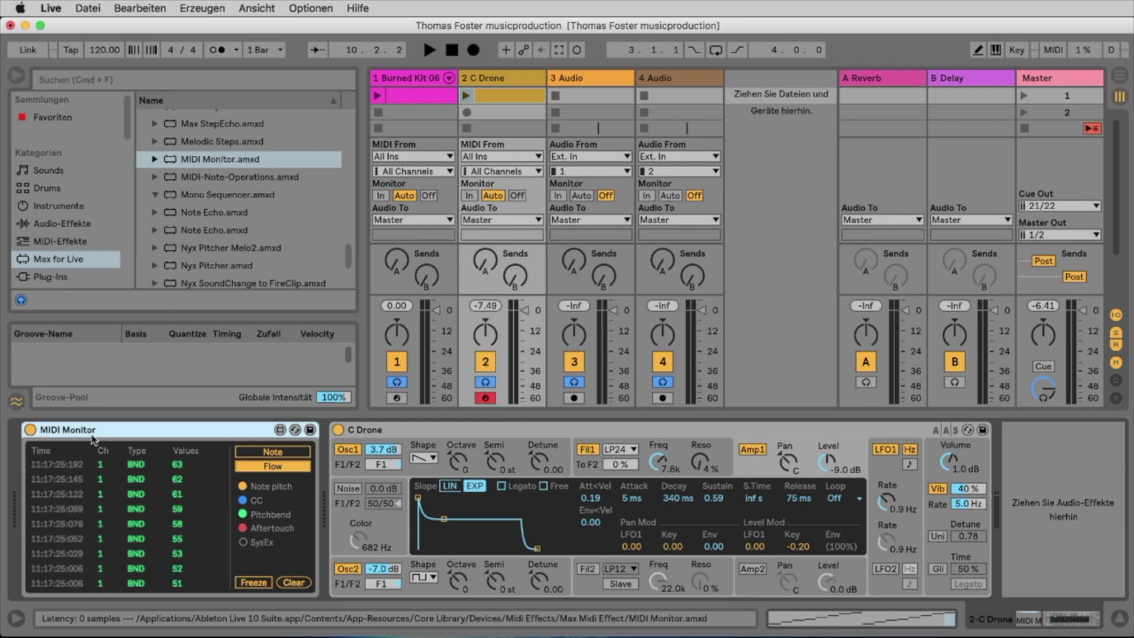
key("Delete")
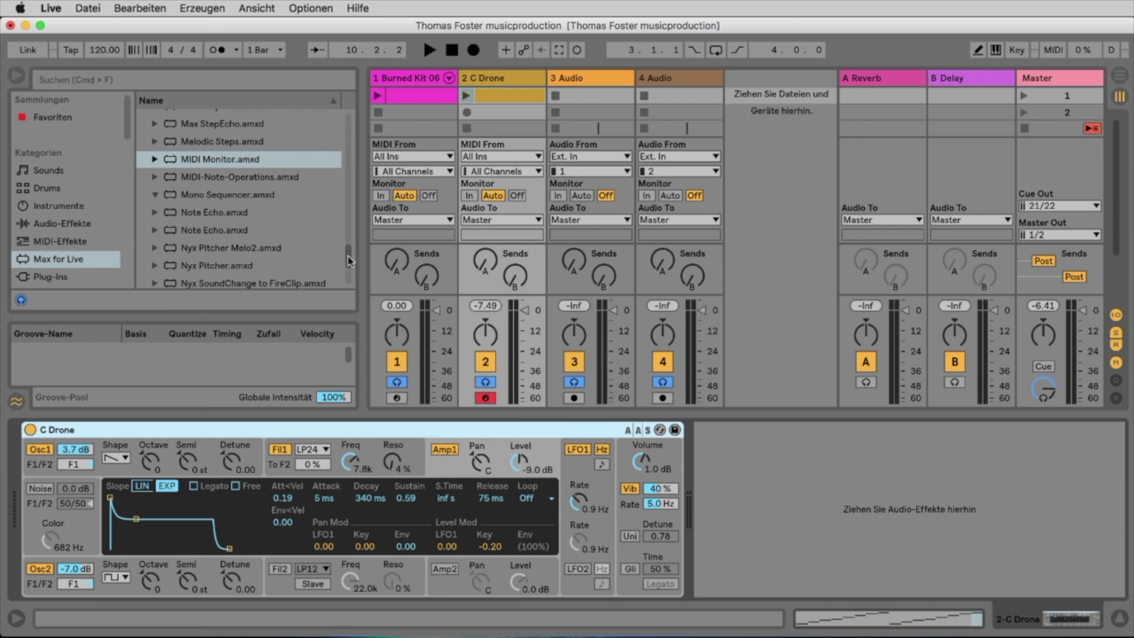
left_click(241, 267)
left_click_drag(347, 262, 350, 251)
left_click_drag(236, 140, 46, 477)
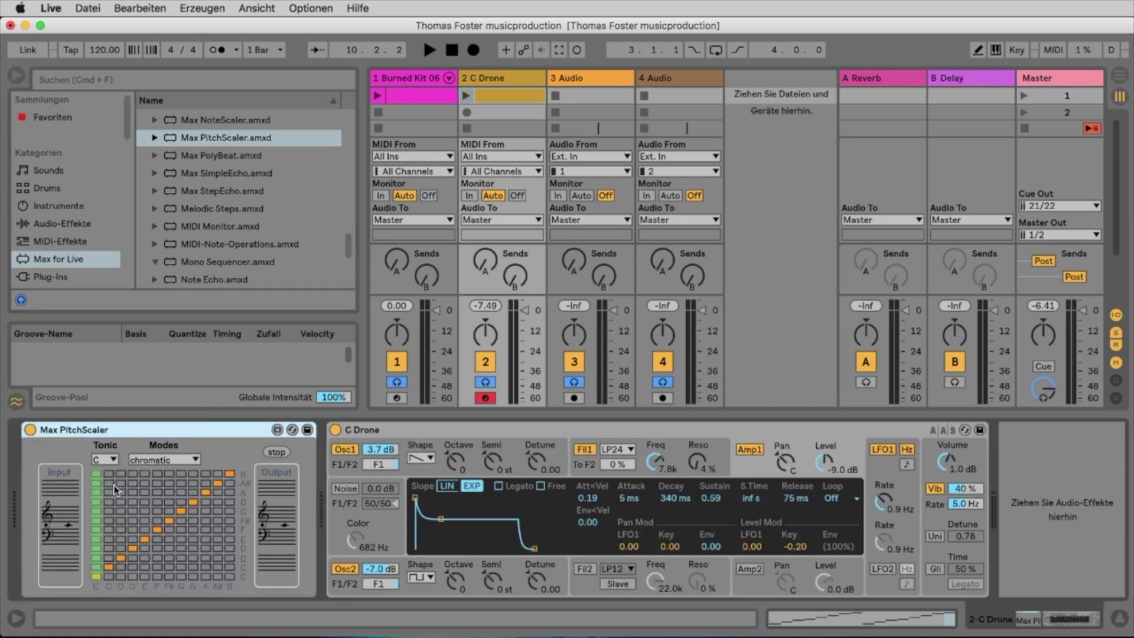
Launch the C Drone clip and audition the dorian, phrygian, minor7 and minor pentatonic modes in Max PitchScaler
left_click(465, 96)
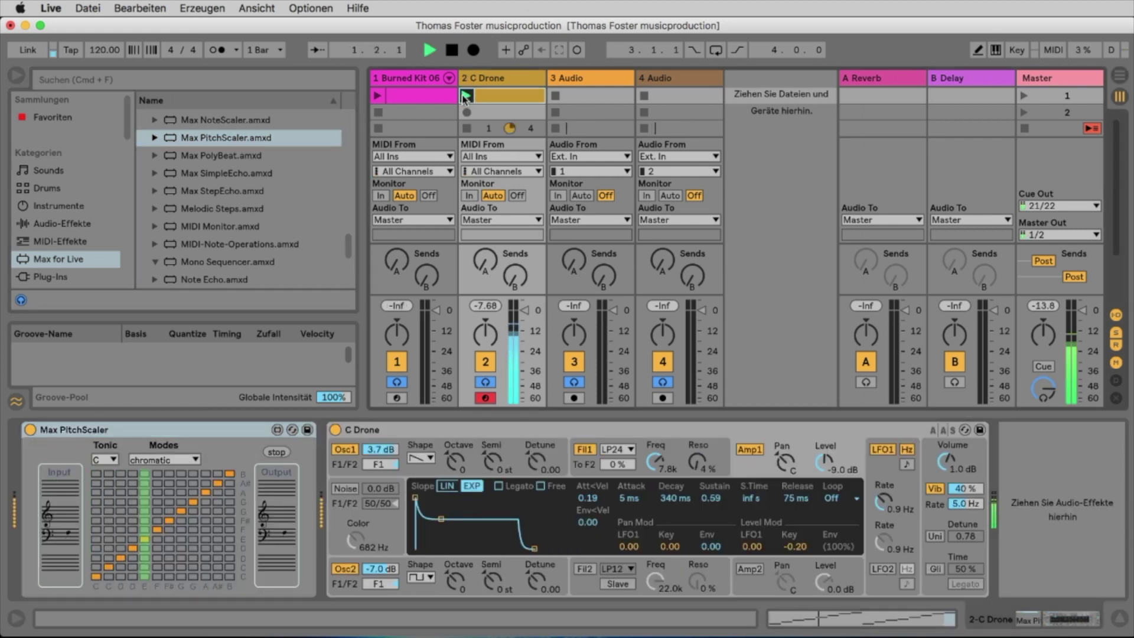
left_click(164, 459)
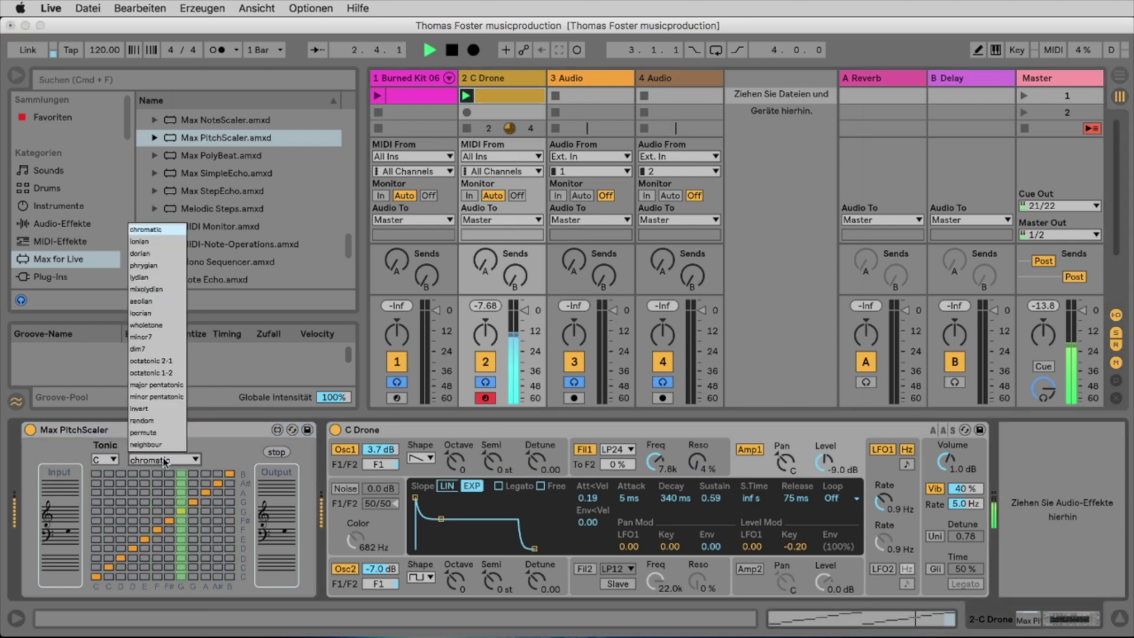
left_click(150, 252)
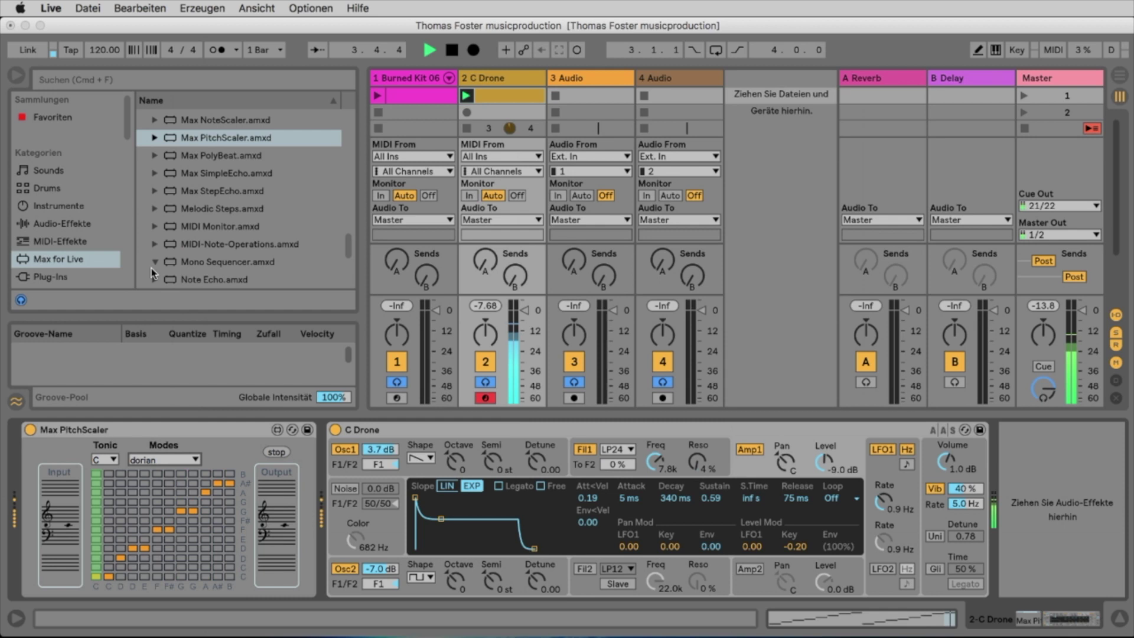
left_click(168, 460)
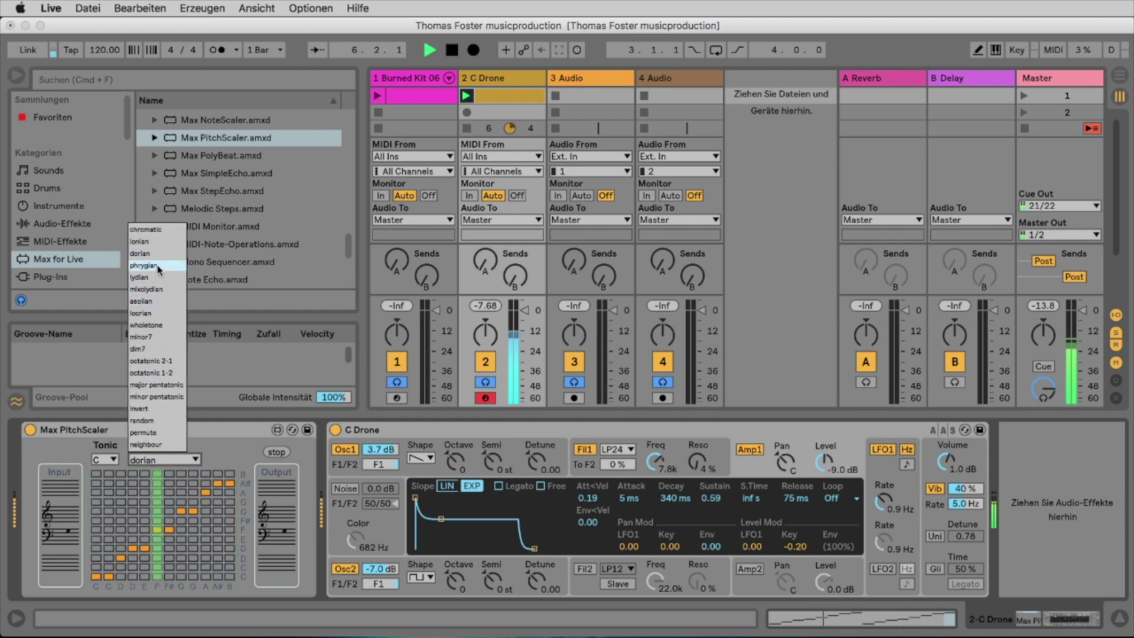
left_click(145, 266)
left_click(167, 460)
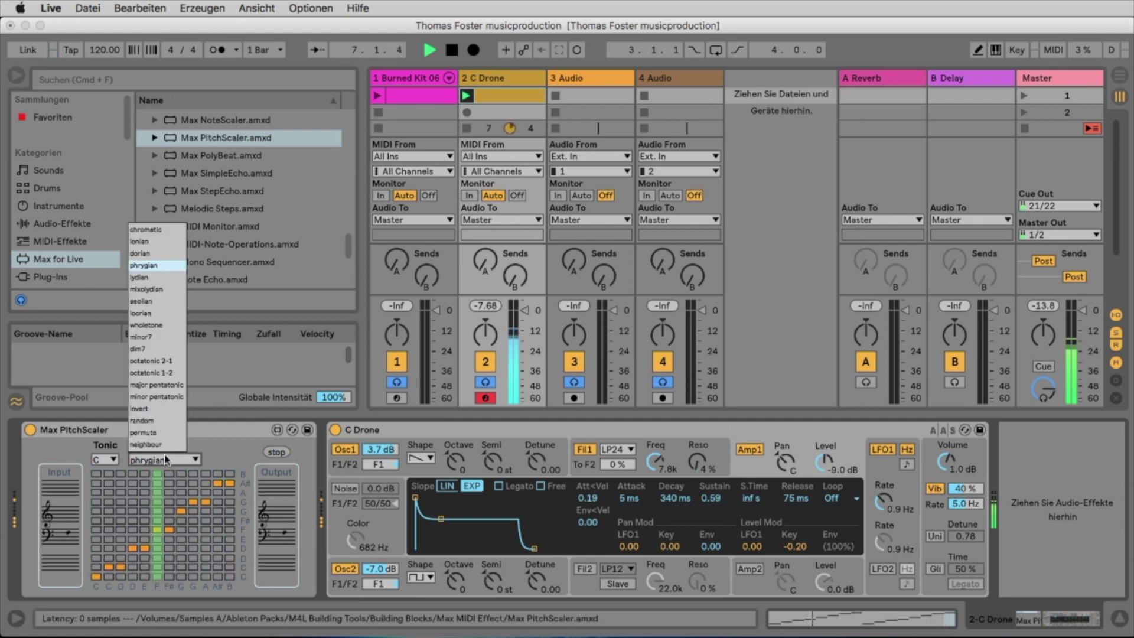
left_click(142, 337)
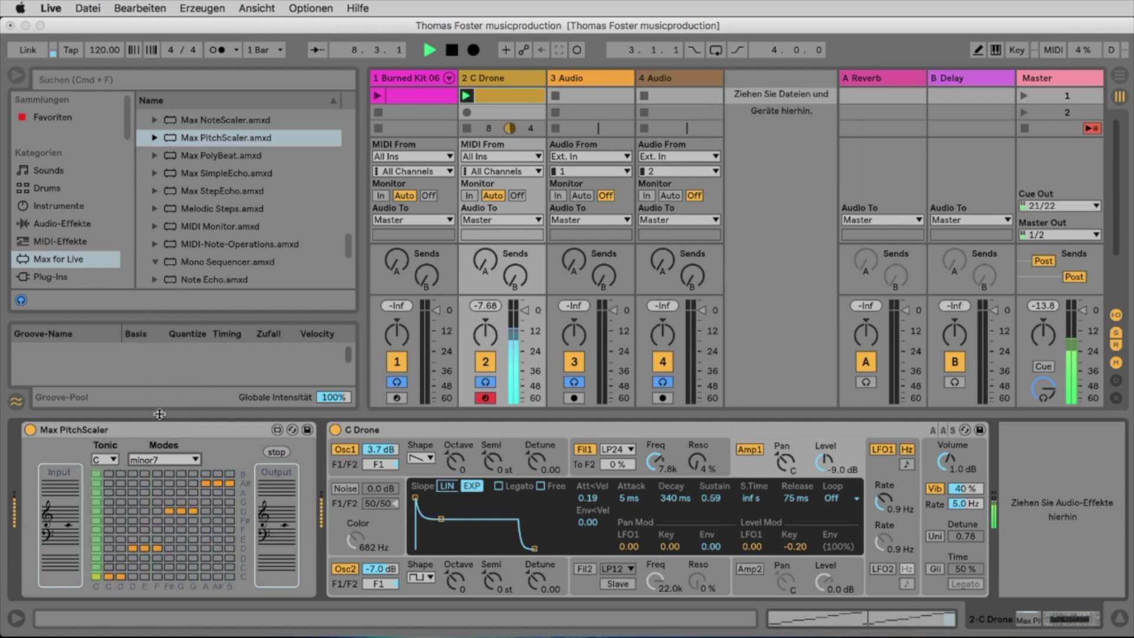
left_click(163, 460)
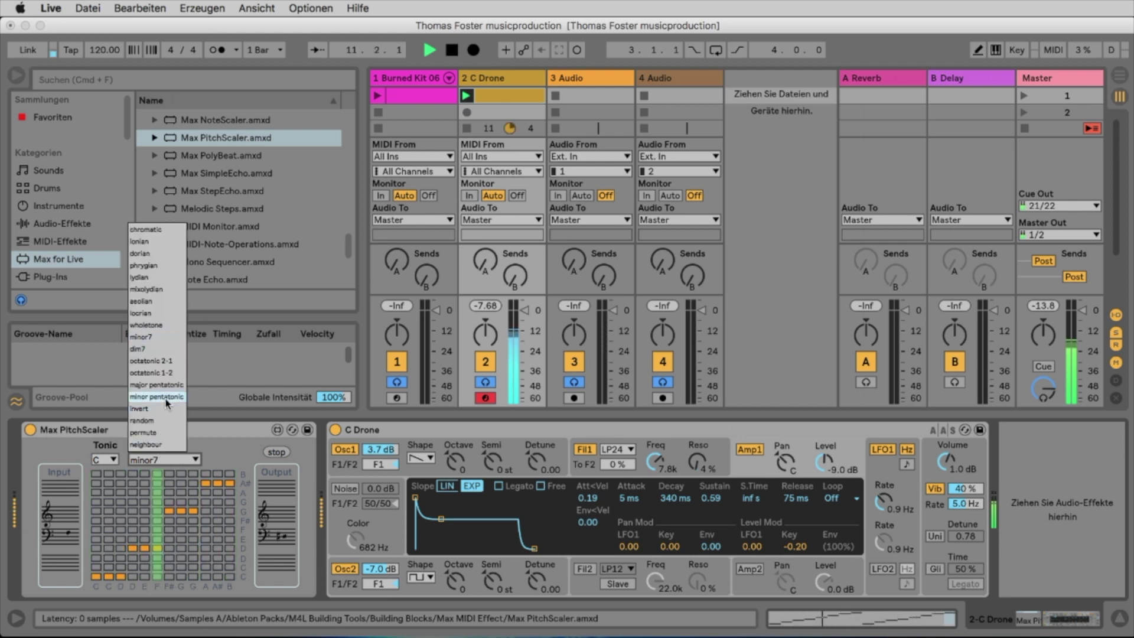
left_click(166, 400)
Set PitchScaler's mode to random and remap its grid: C–E to C, F–G# to F, A and A# to A#, B to B
left_click(173, 460)
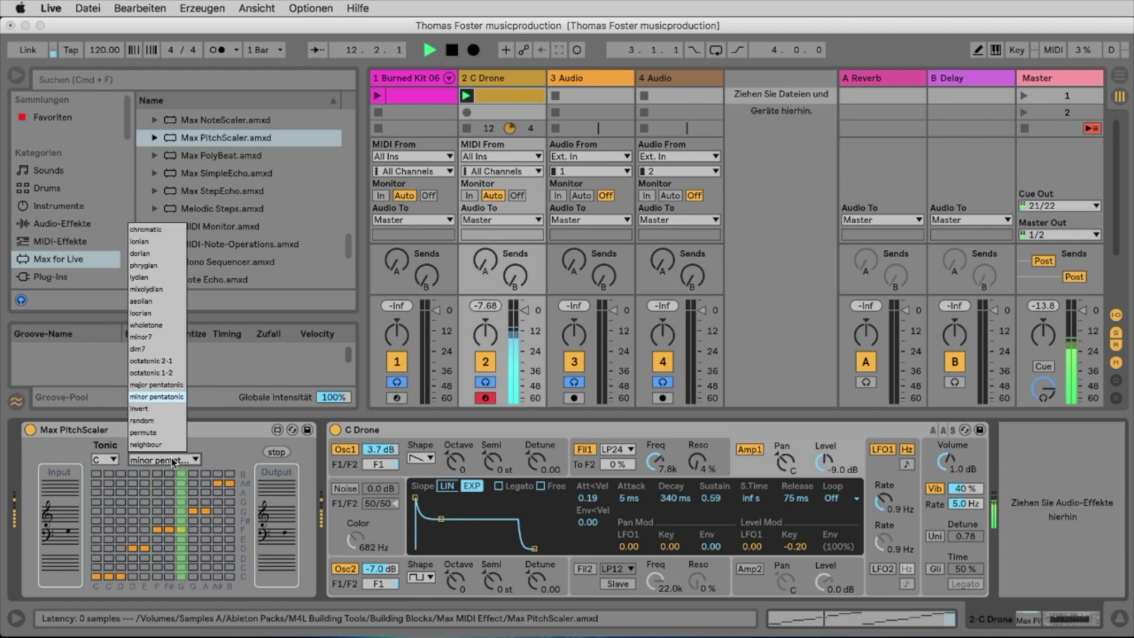
left_click(158, 420)
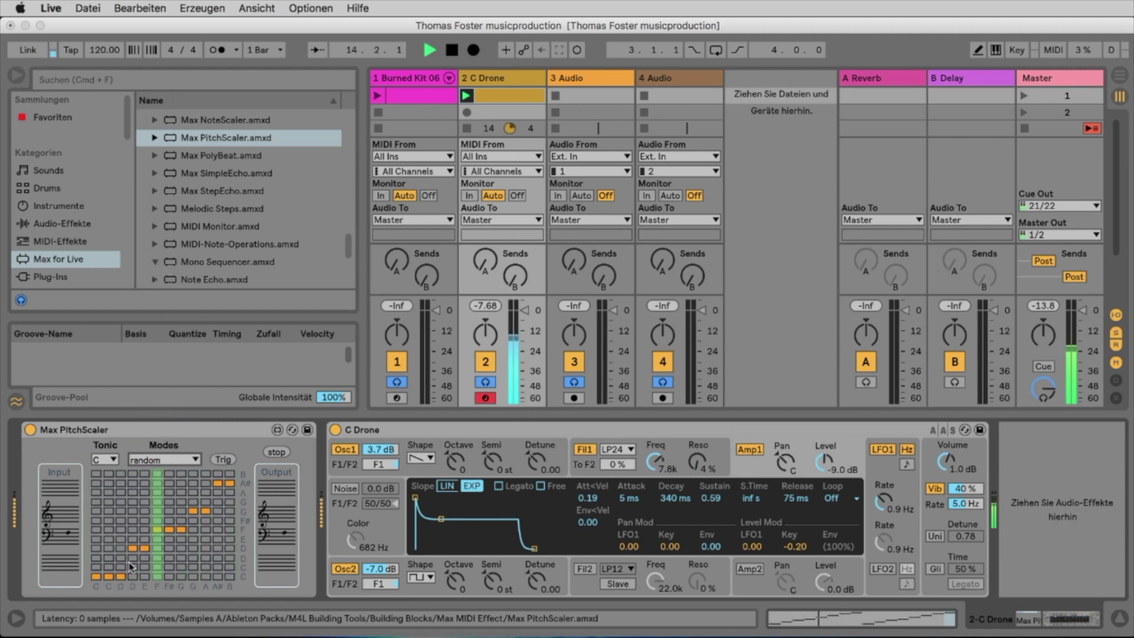
left_click_drag(131, 573, 197, 578)
left_click(226, 577)
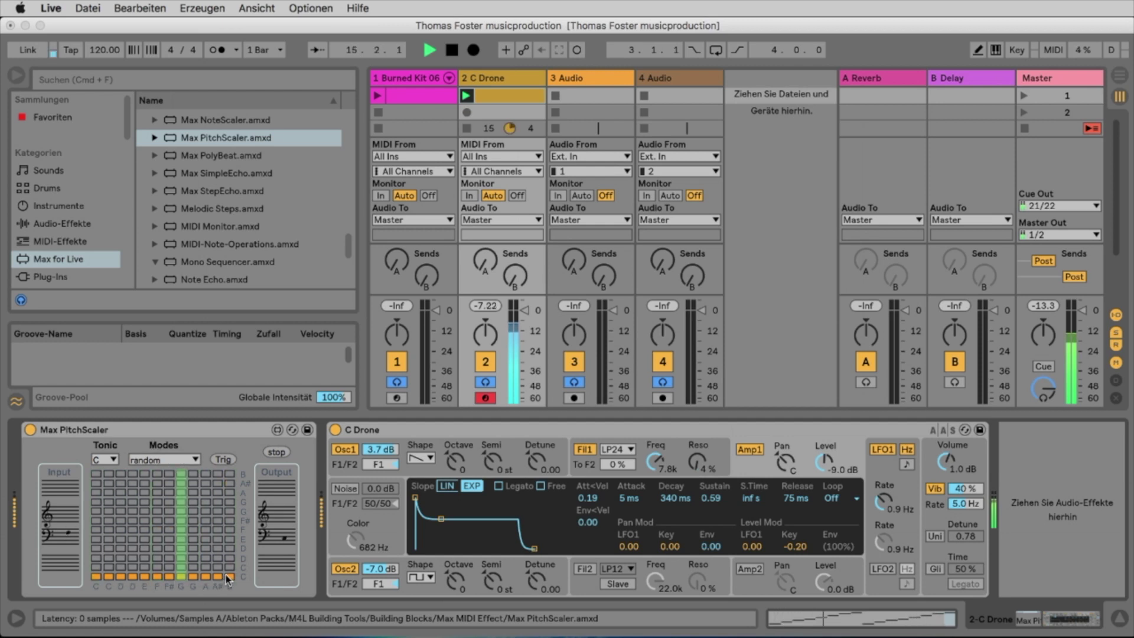
left_click_drag(159, 530, 193, 530)
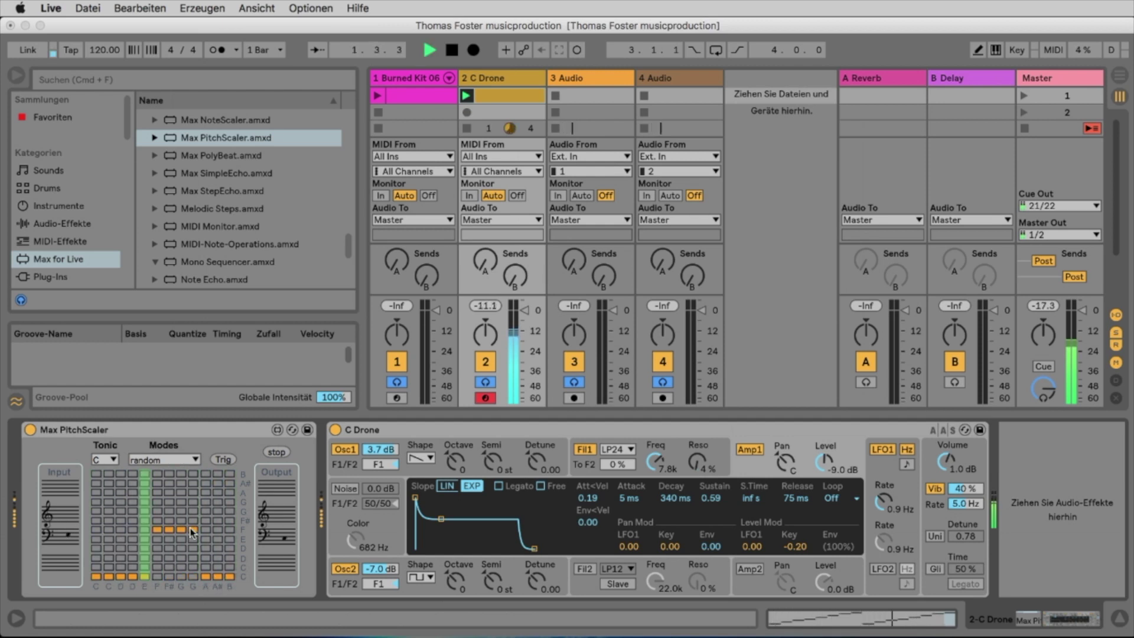
left_click_drag(205, 483, 229, 475)
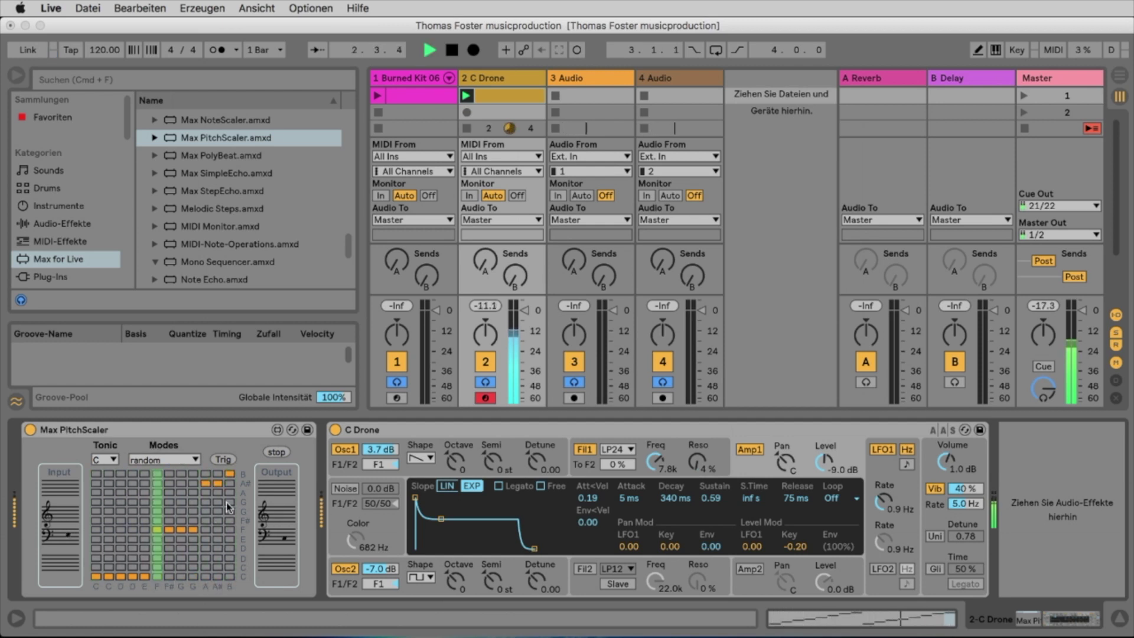
Replace Max PitchScaler with Mono Sequencer in front of the C Drone instrument
left_click(179, 429)
key("Delete")
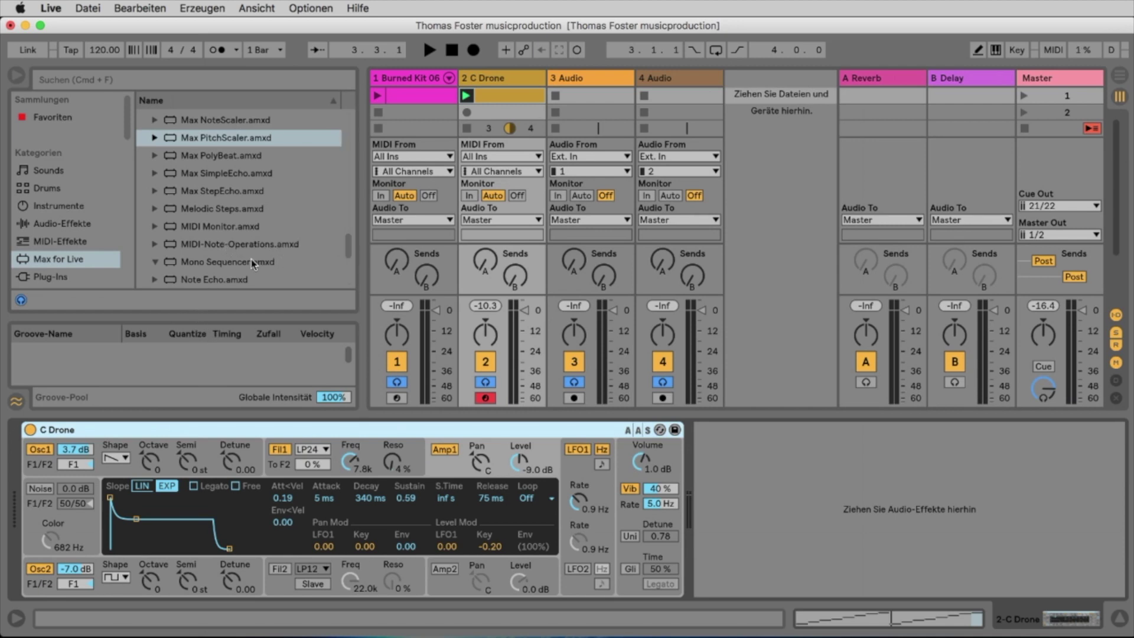
left_click(241, 264)
left_click_drag(66, 483, 25, 507)
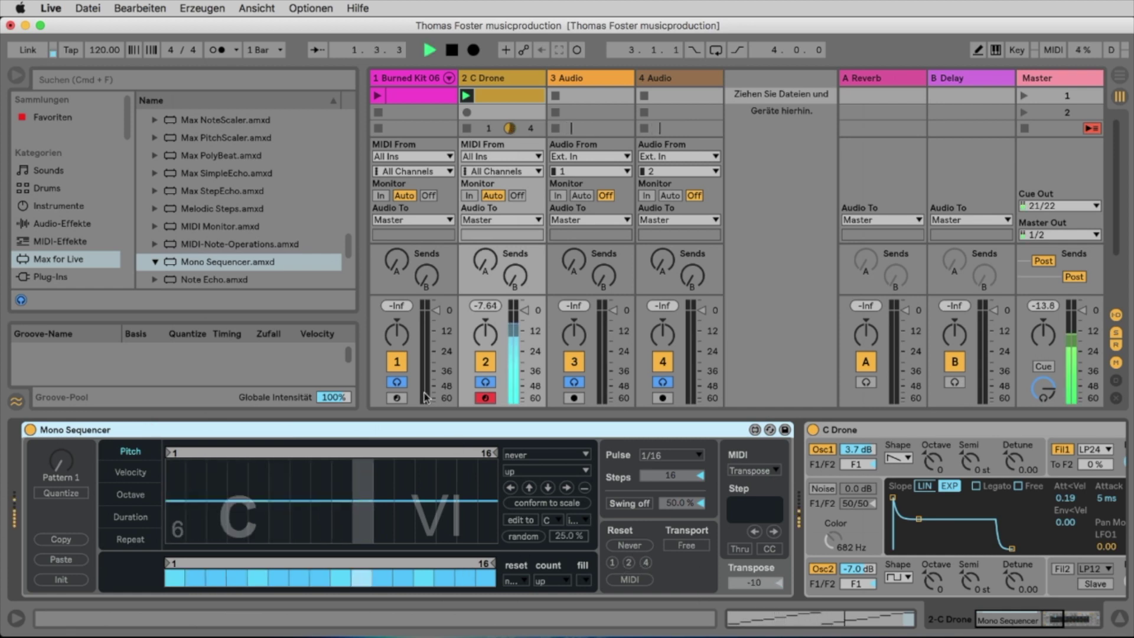
Stop the C Drone clip and restart playback to run Mono Sequencer without the clip
left_click(466, 128)
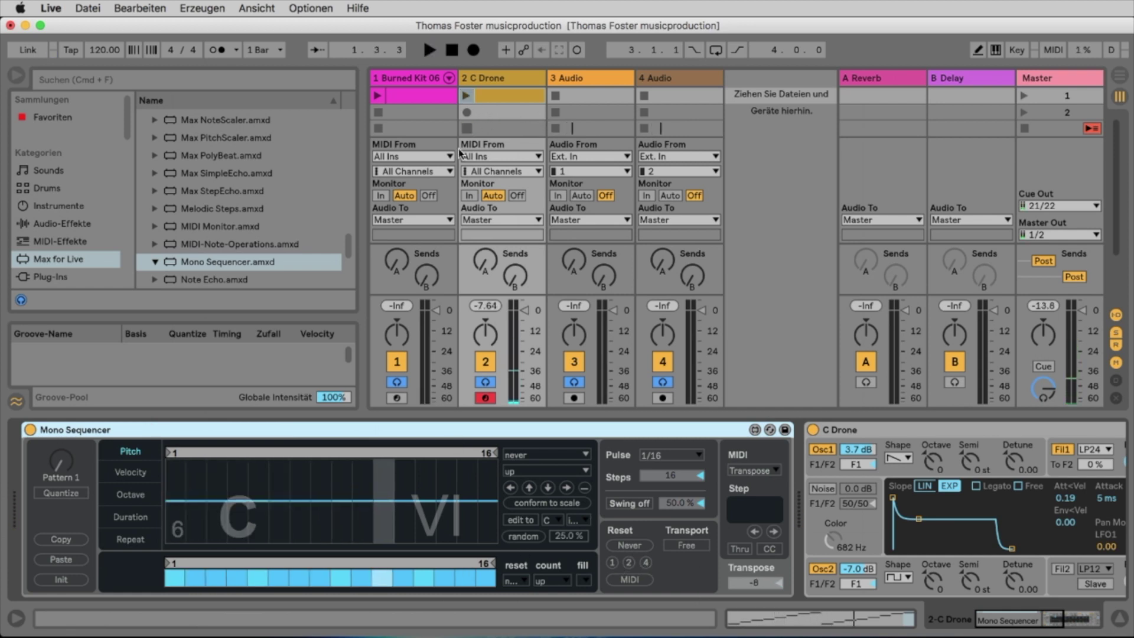
key("space")
key("space")
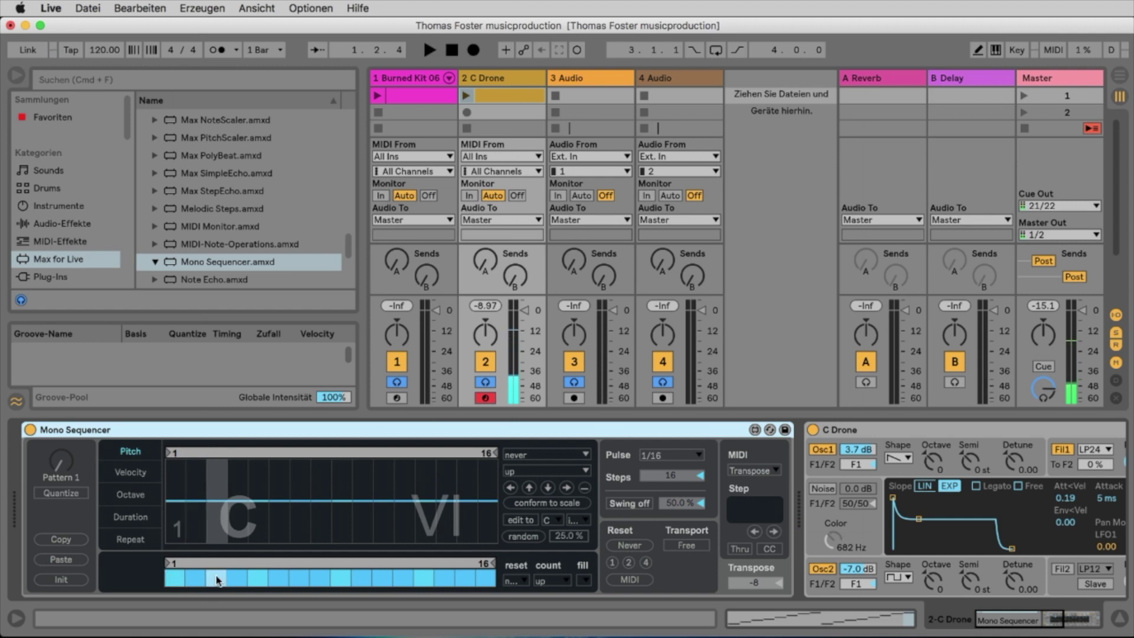
key("space")
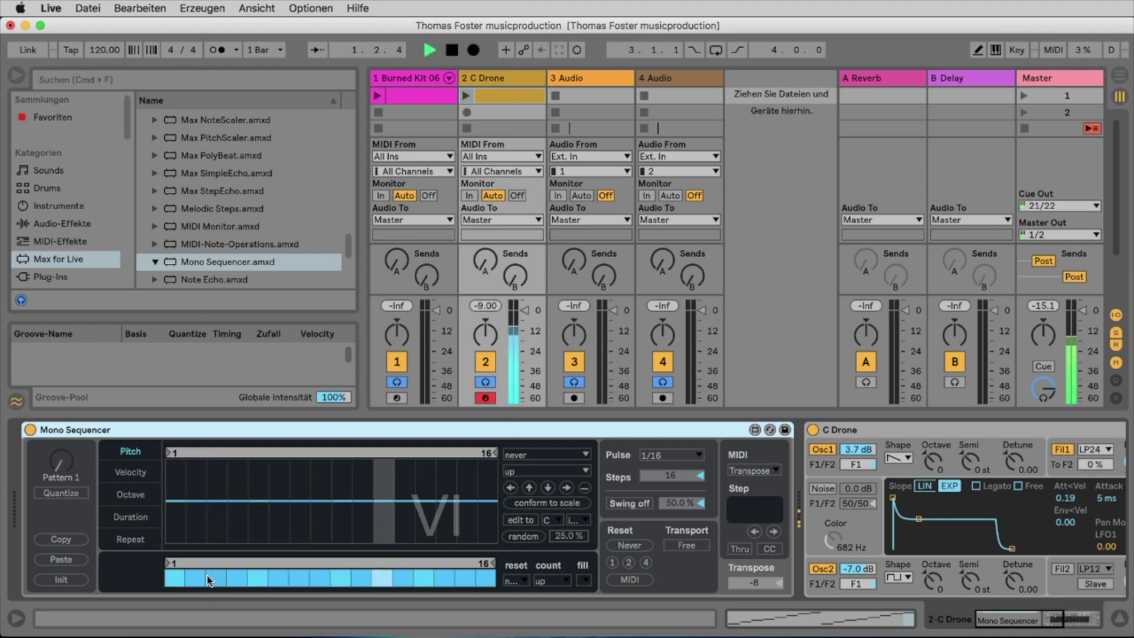
Switch off steps 2, 5, 8 and 11 in Mono Sequencer and launch the Burned Kit 06 drum clip
left_click(258, 580)
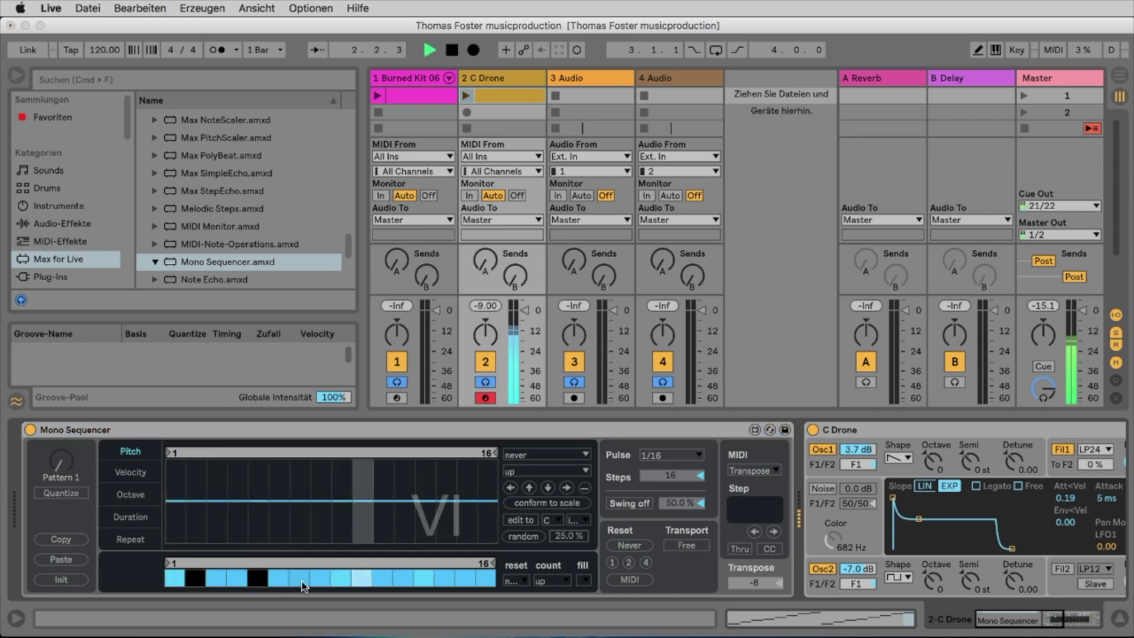
left_click(320, 581)
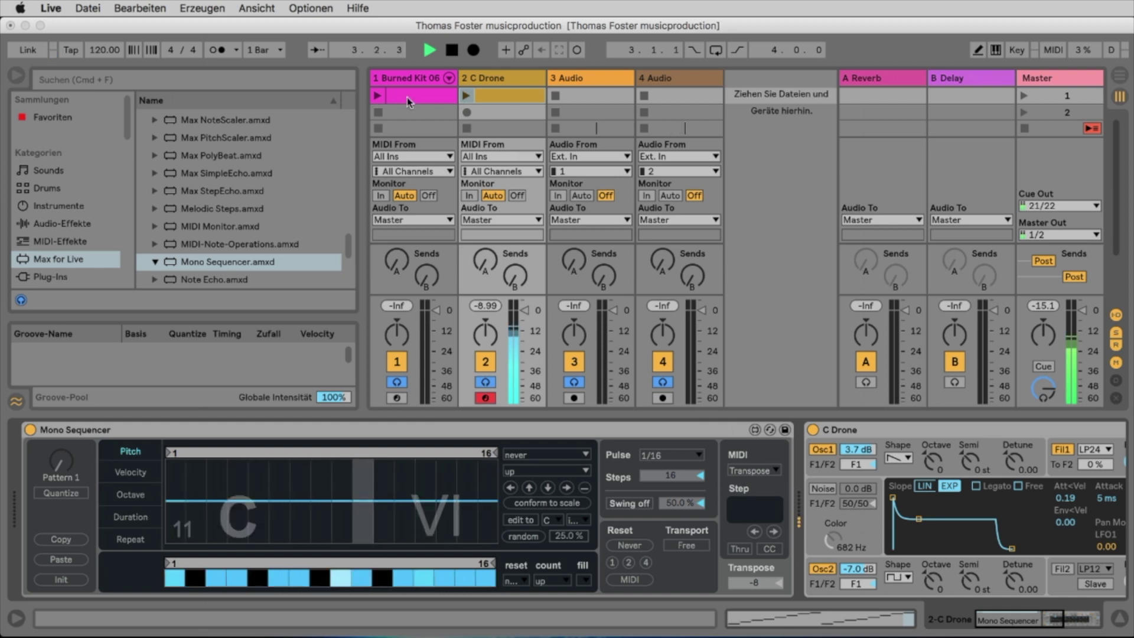
left_click(378, 95)
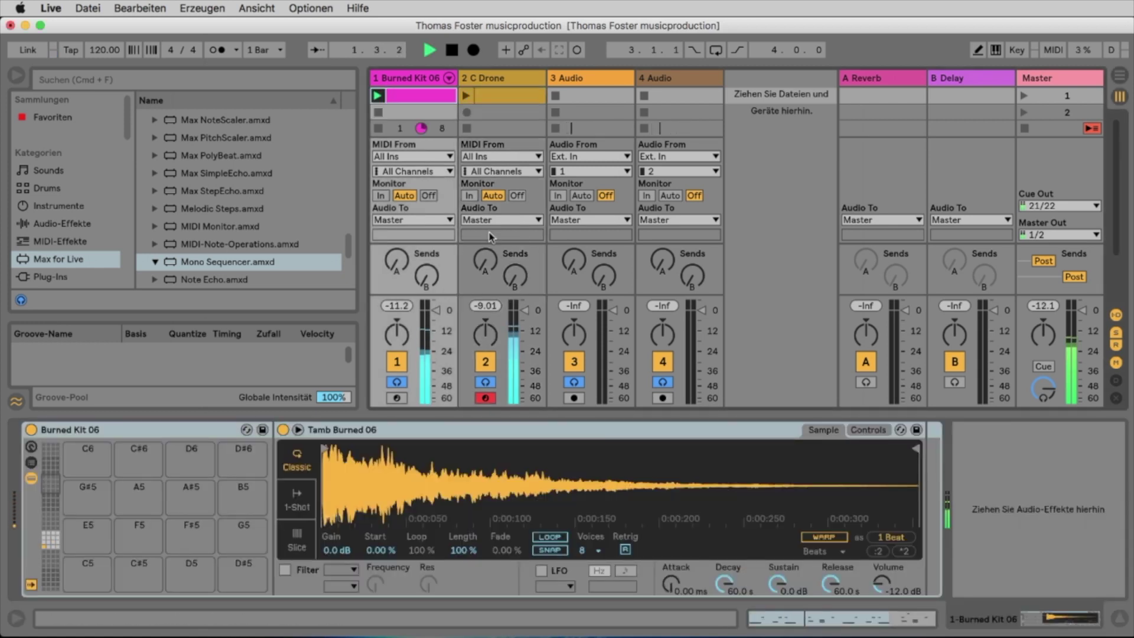
Draw a rising velocity ramp across the C Drone track's 16 Mono Sequencer steps, reaching about 114 on step 16
left_click(495, 81)
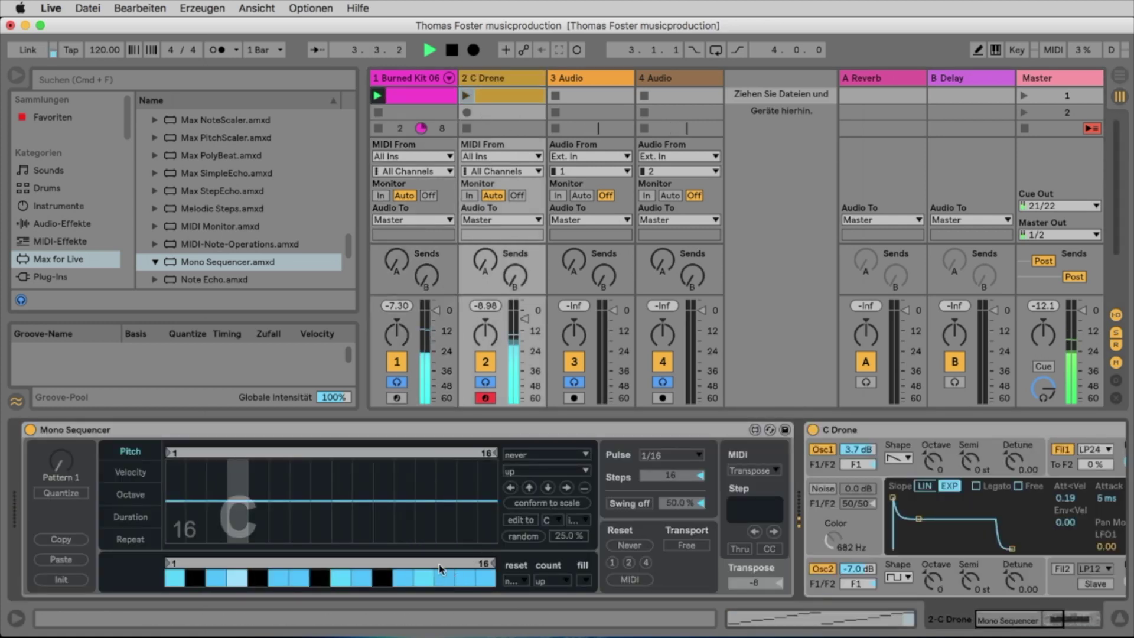
left_click(130, 472)
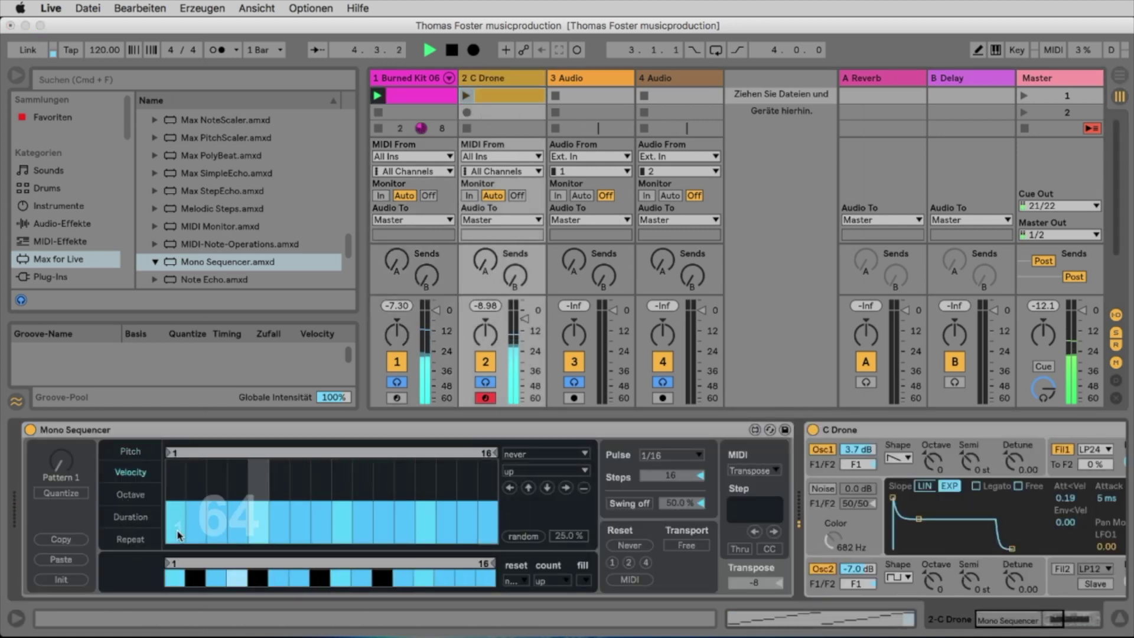
left_click_drag(177, 536, 489, 460)
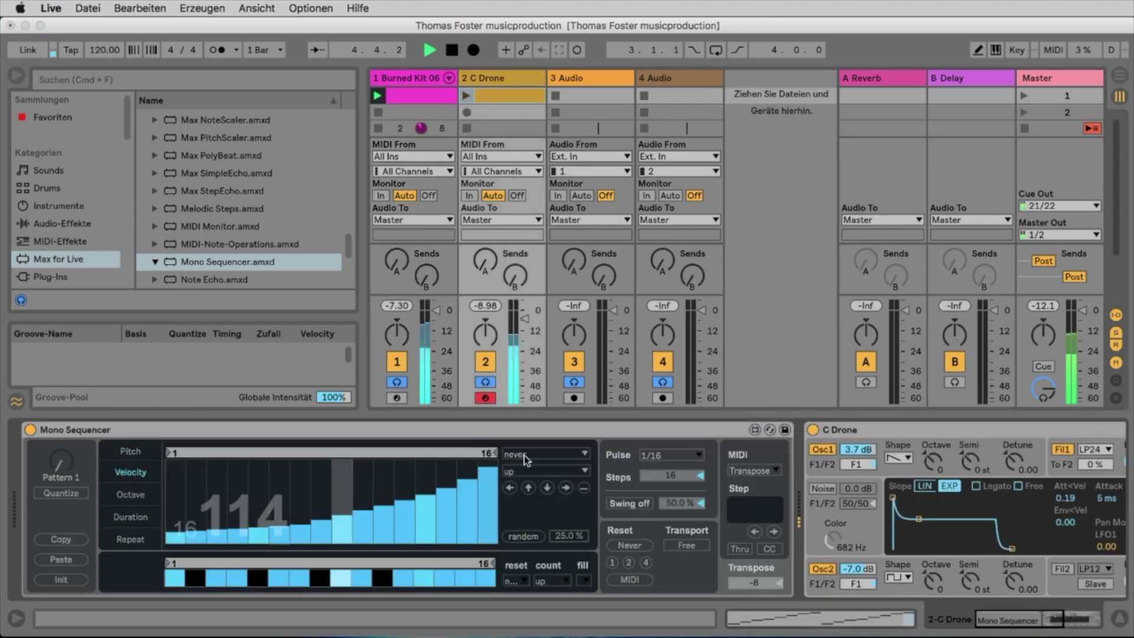
Draw a duration curve with short early steps and a peak around steps 12 and 13, and switch off steps 6 and 7
left_click(133, 517)
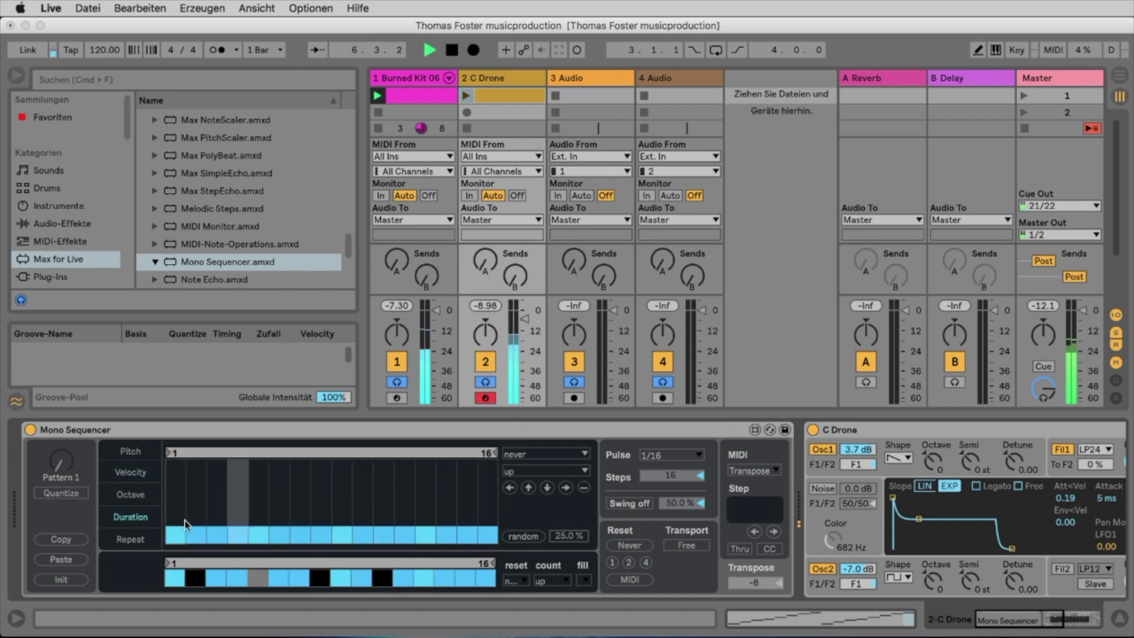
mouse_move(187, 524)
left_mouse_down()
mouse_move(248, 531)
mouse_move(413, 496)
mouse_move(491, 543)
left_mouse_up()
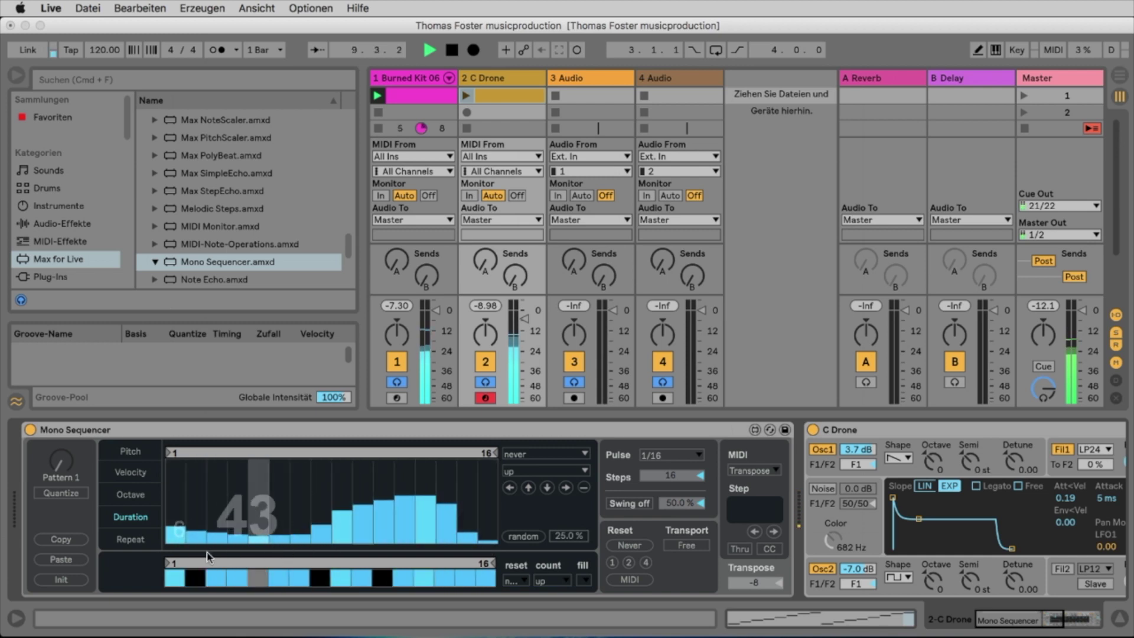
left_click(278, 579)
left_click(297, 578)
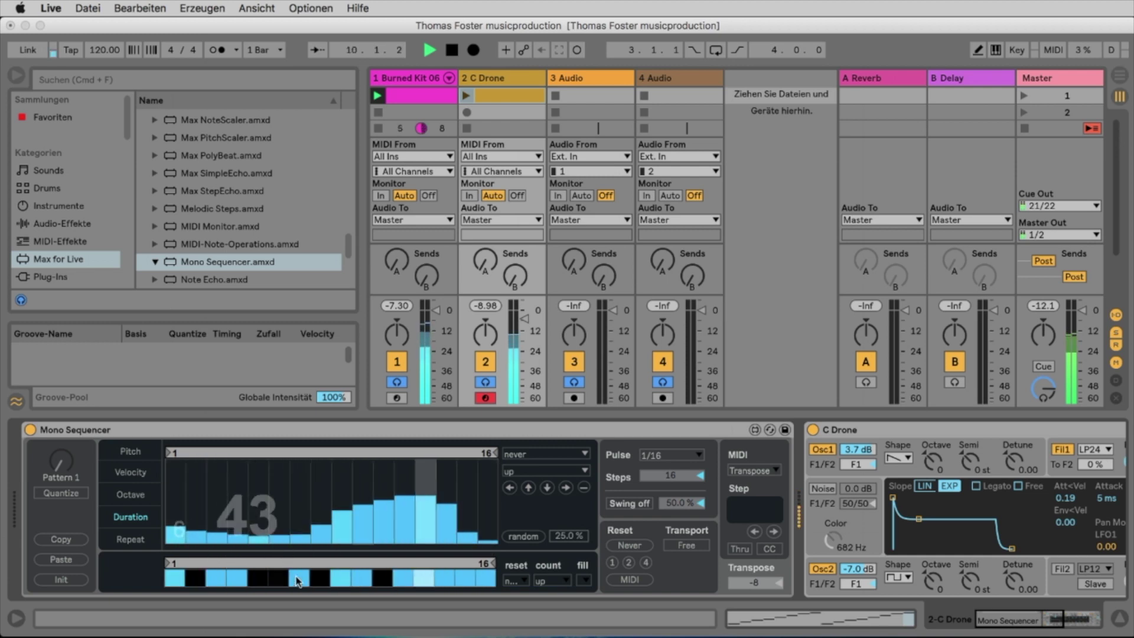
Add note repeats to steps 4 and 5 of the Mono Sequencer pattern
left_click(141, 542)
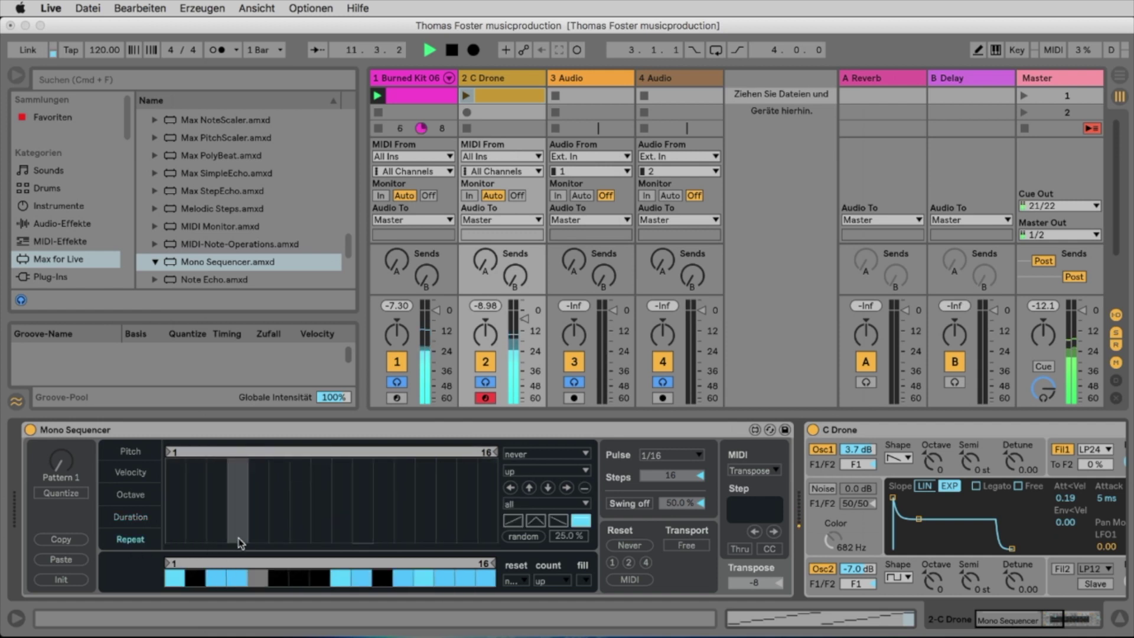
mouse_move(243, 538)
left_mouse_down()
mouse_move(239, 499)
mouse_move(260, 496)
mouse_move(237, 548)
left_mouse_up()
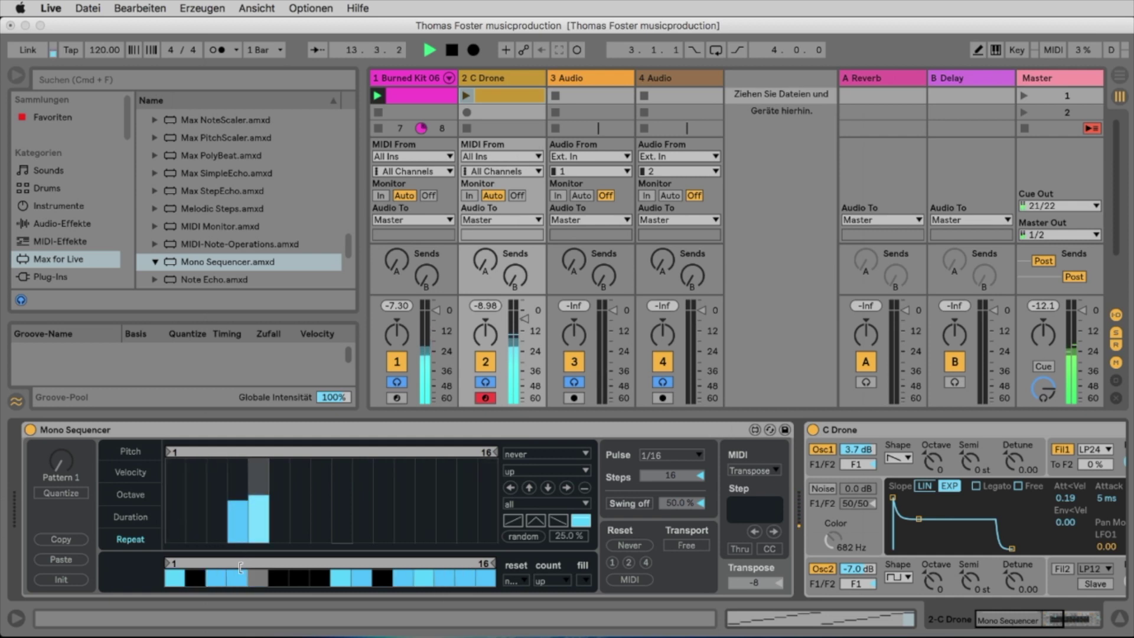
left_click(252, 499)
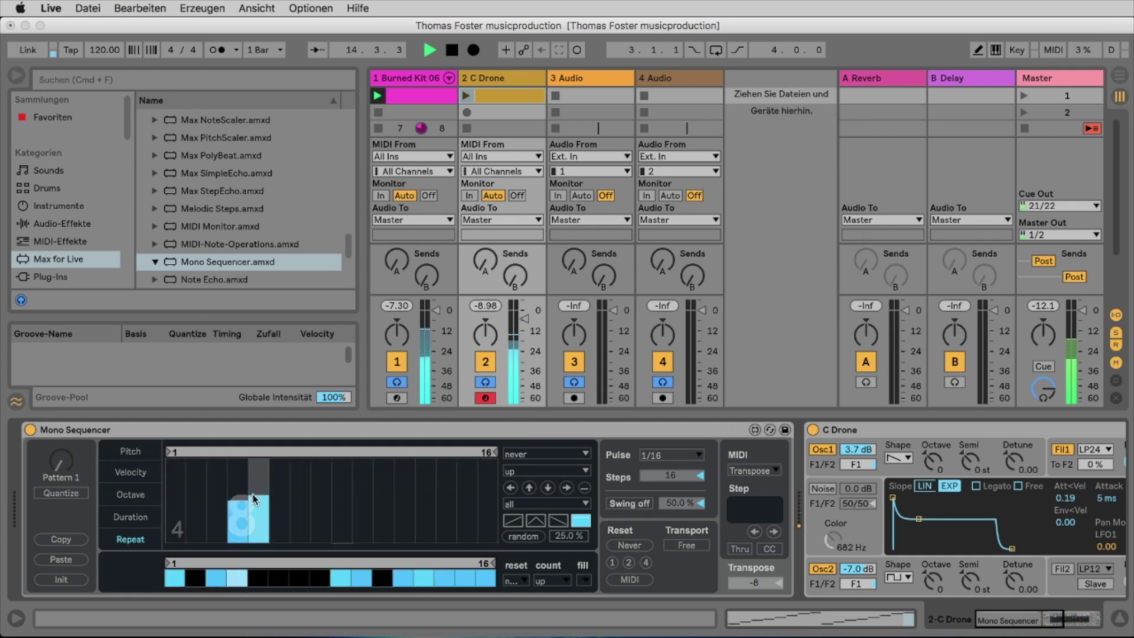
Remove the note repeats from step 5 and raise the repeat amount on step 4 of the Mono Sequencer
left_click_drag(255, 515, 257, 557)
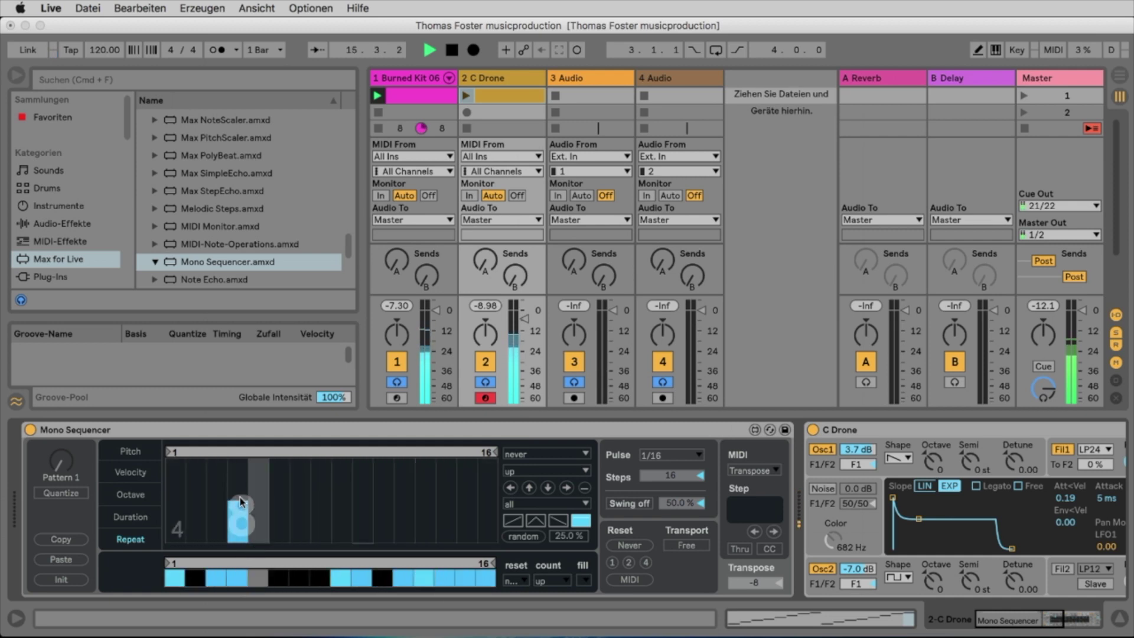
left_click_drag(240, 500, 240, 479)
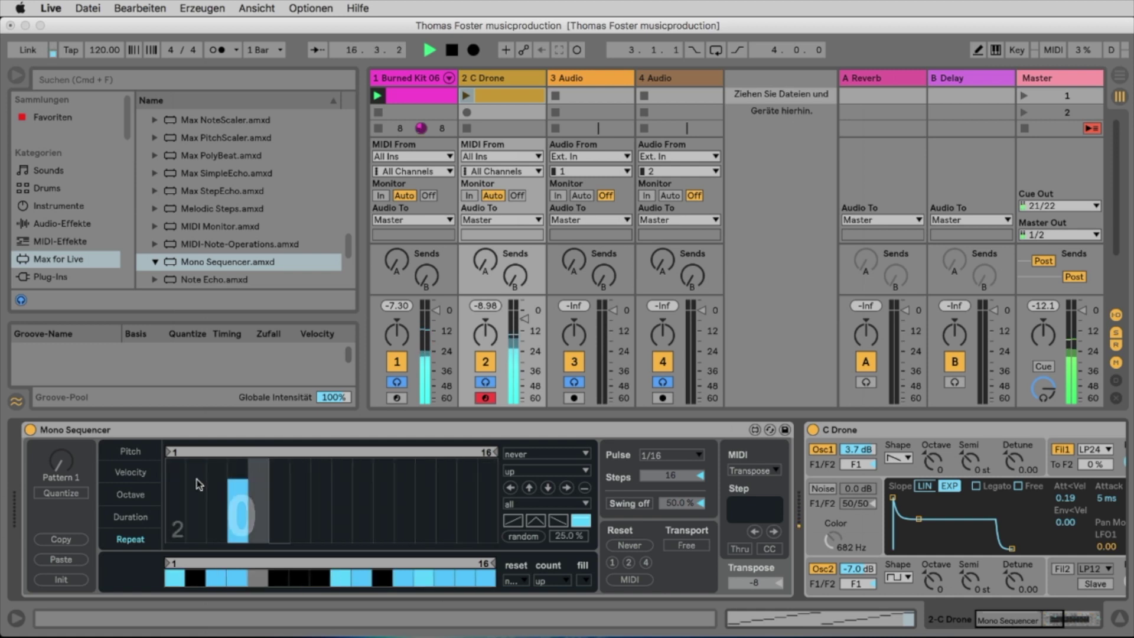
Draw varied pitches on steps 11 to 16, raise the octaves of steps 3 and 13 to 16, and lower step 4's octave by 1
left_click(131, 451)
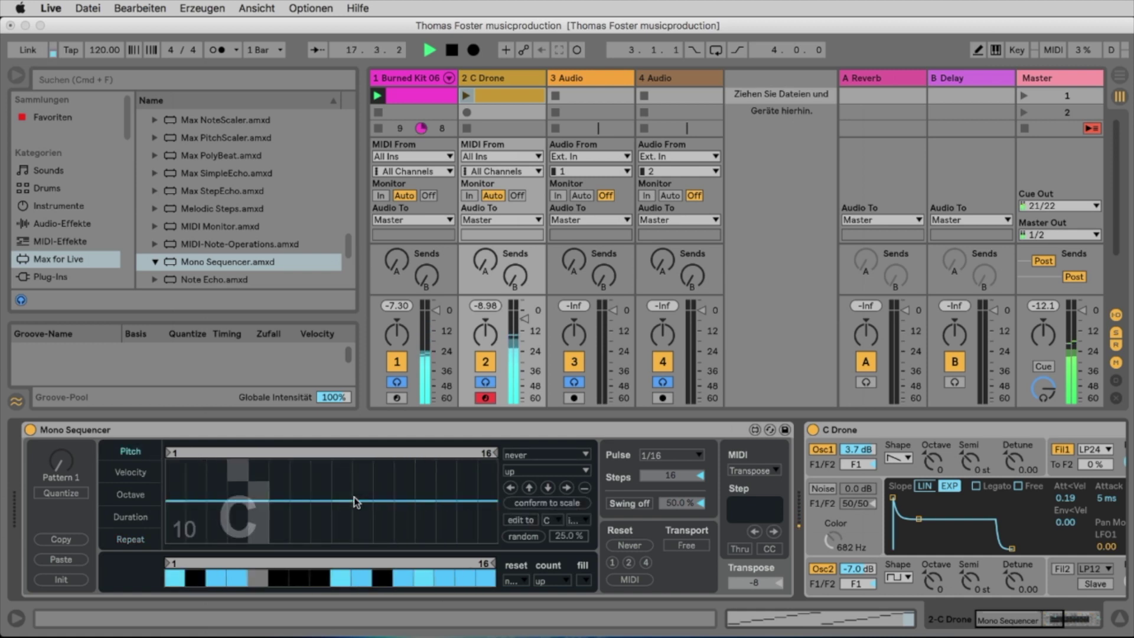
left_click_drag(353, 497, 487, 491)
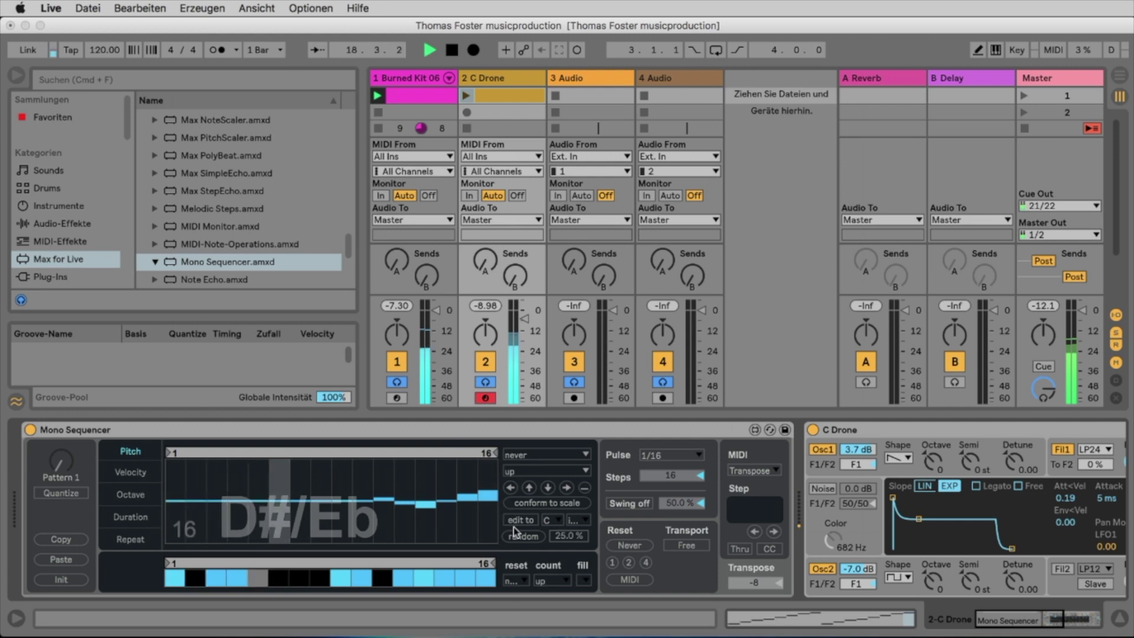
left_click(146, 499)
mouse_move(416, 484)
left_mouse_down()
mouse_move(473, 479)
mouse_move(484, 509)
left_mouse_up()
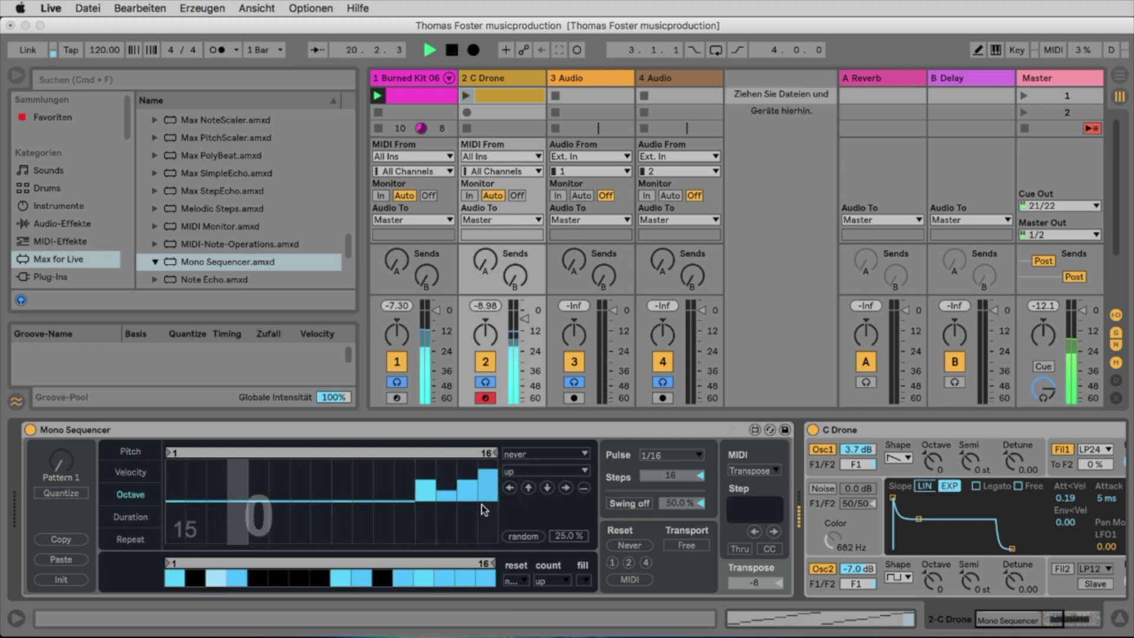
left_click(246, 509)
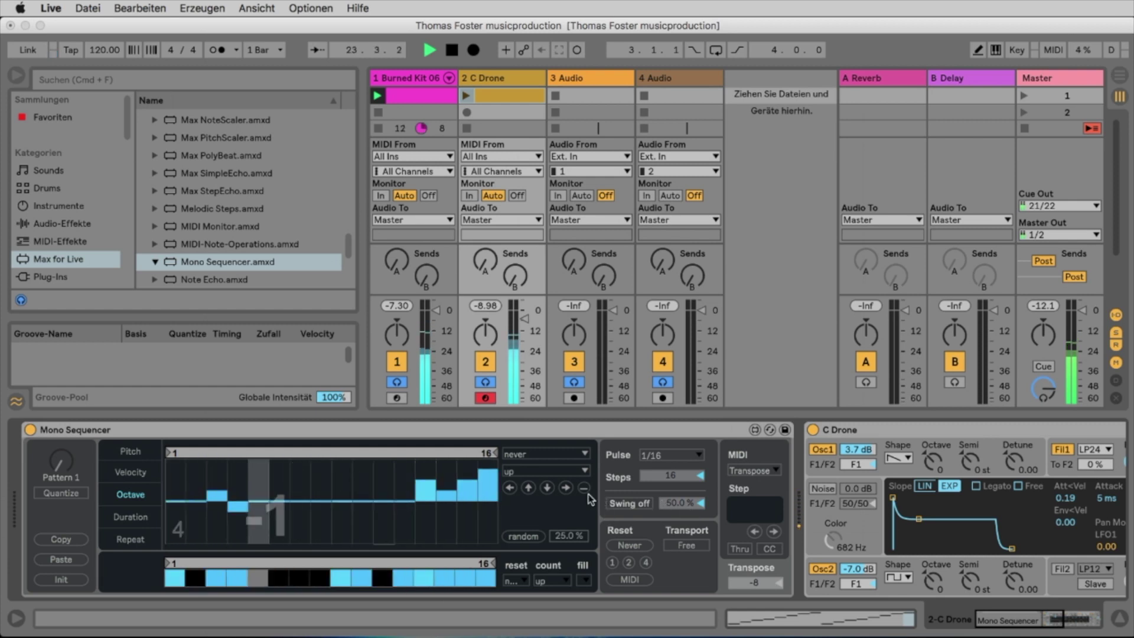
Randomize the octave pattern once and the velocity pattern twice at 25% in the Mono Sequencer
left_click(533, 537)
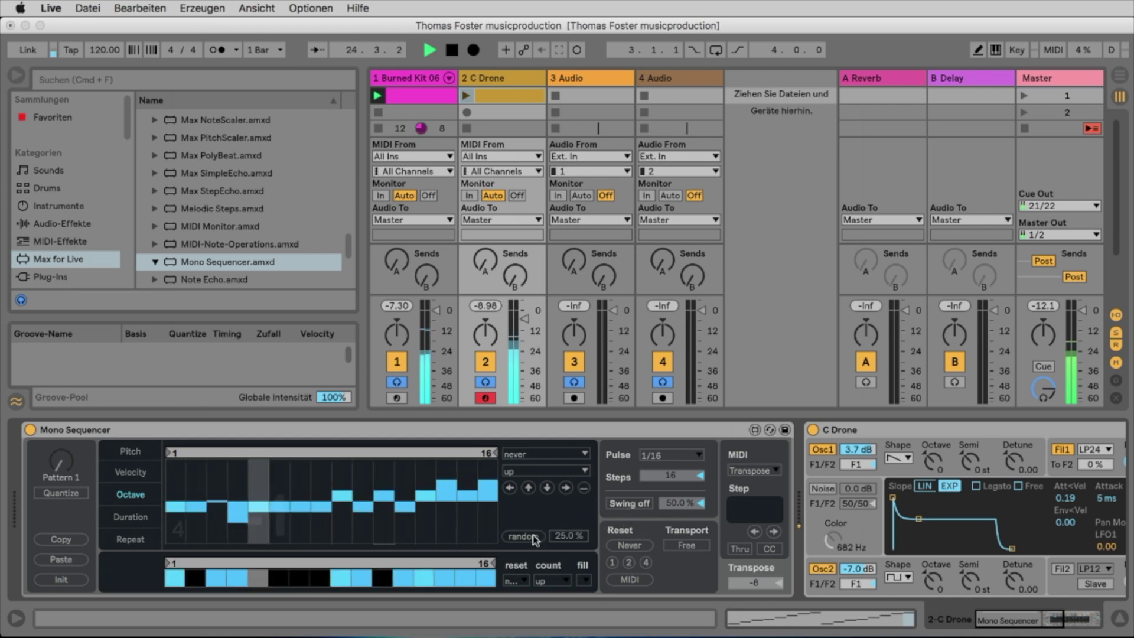
left_click(130, 474)
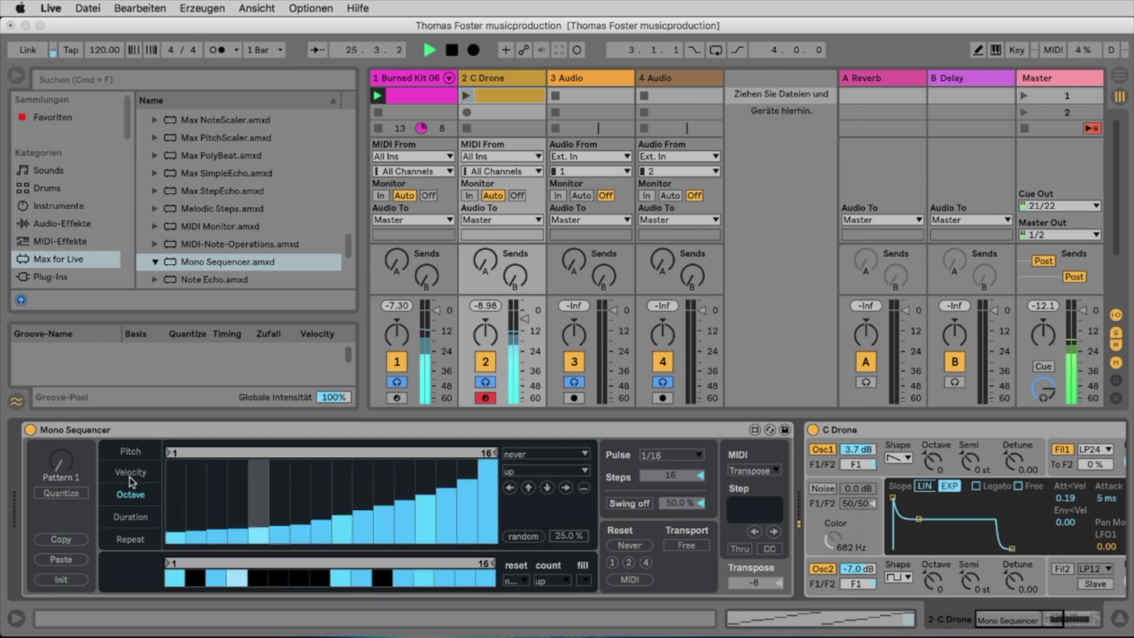
left_click(524, 536)
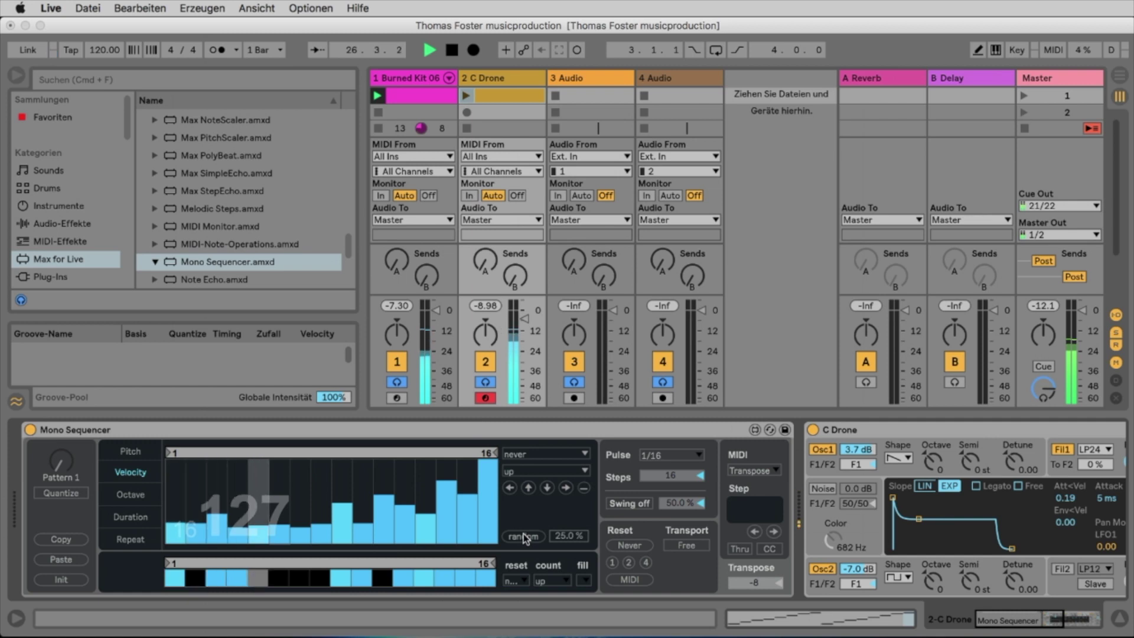
left_click(524, 538)
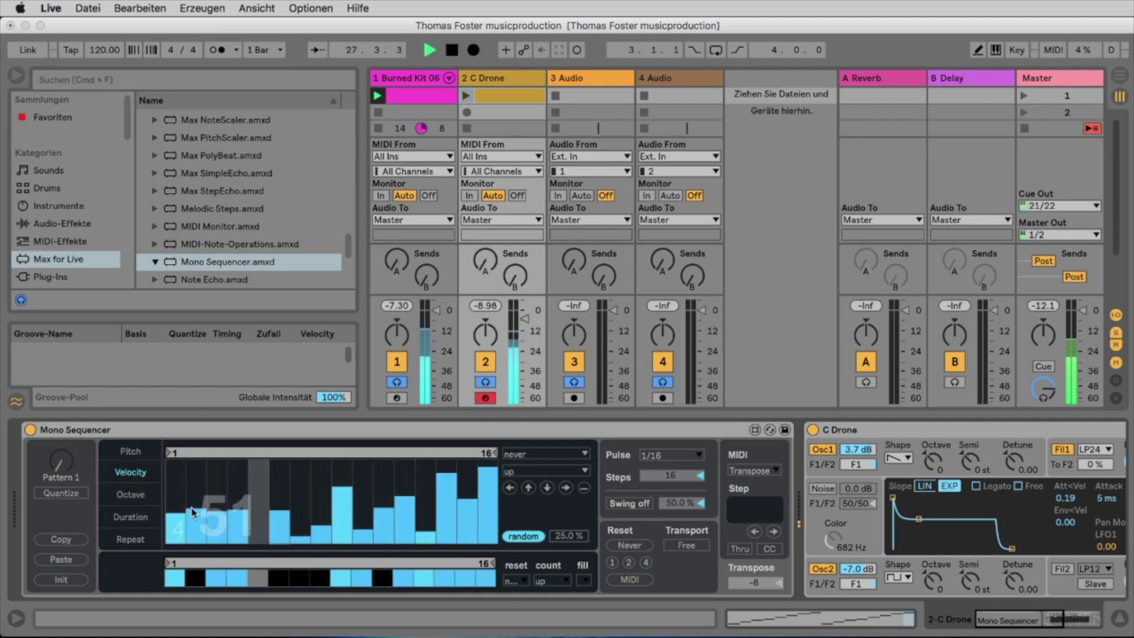
Randomize the repeat, duration and pitch patterns of the Mono Sequencer at 25%
left_click(130, 540)
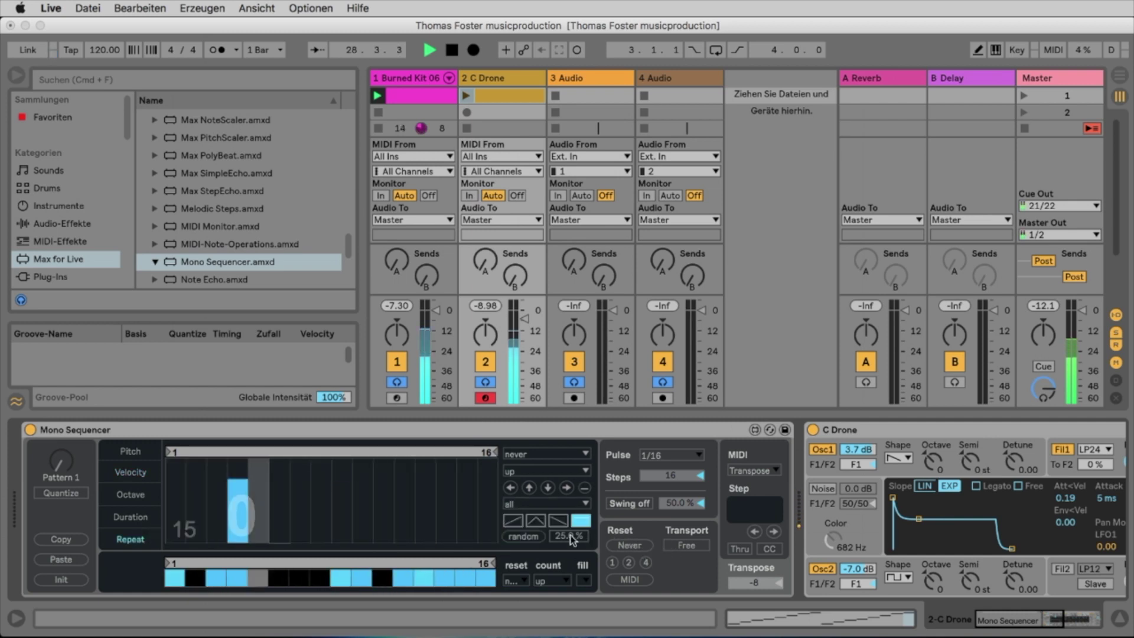
left_click(524, 537)
left_click(130, 517)
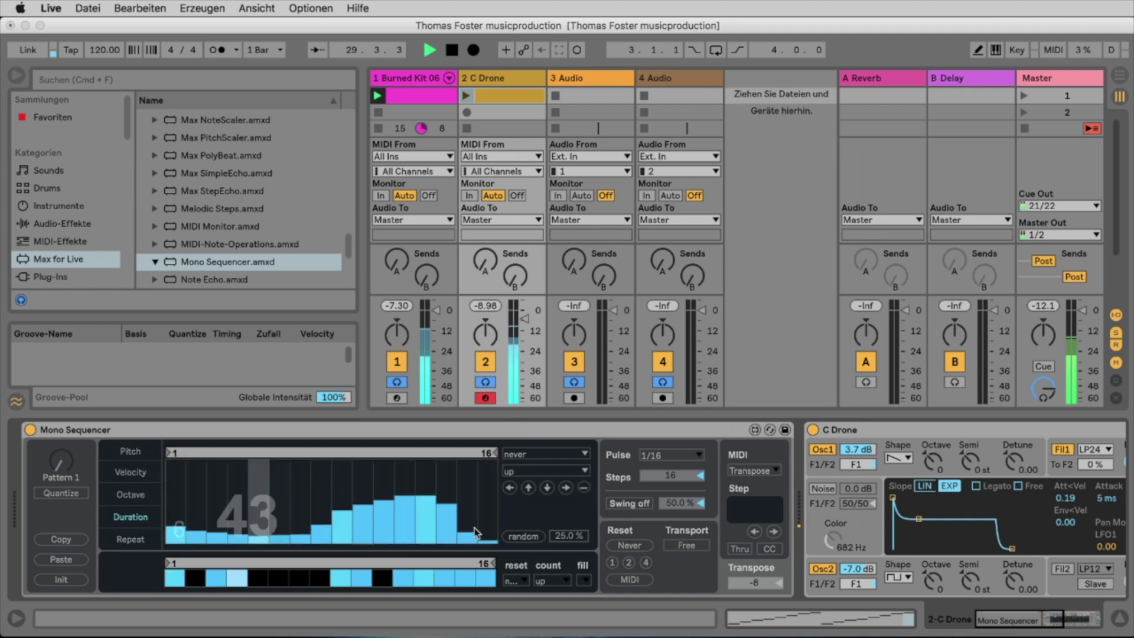
left_click(527, 537)
left_click(135, 453)
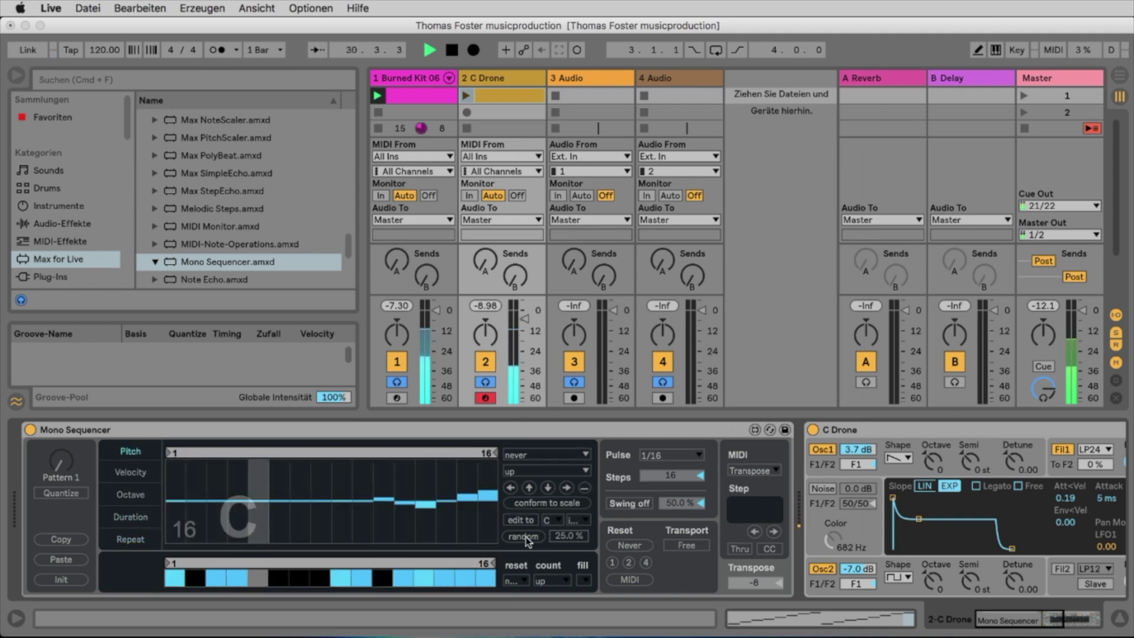
left_click(526, 537)
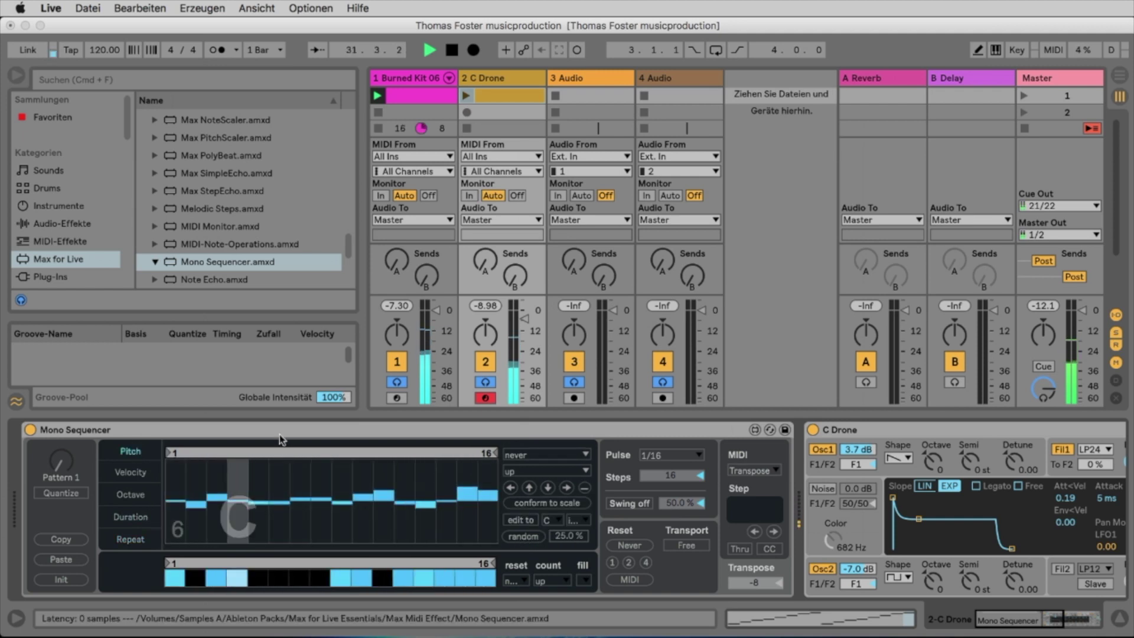
key("super+Tab")
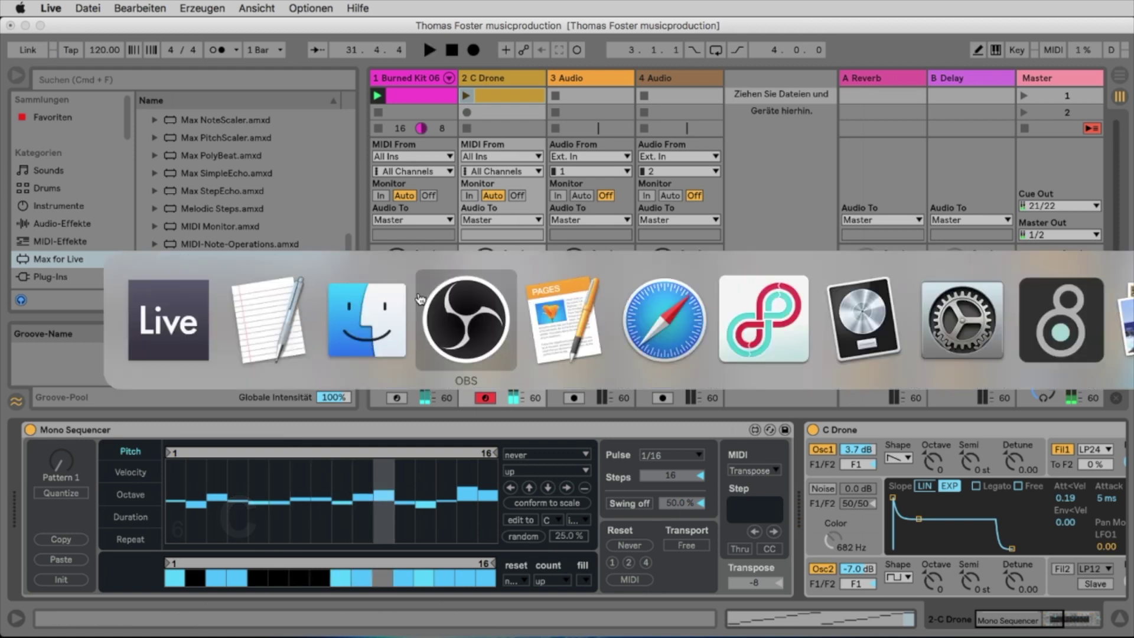